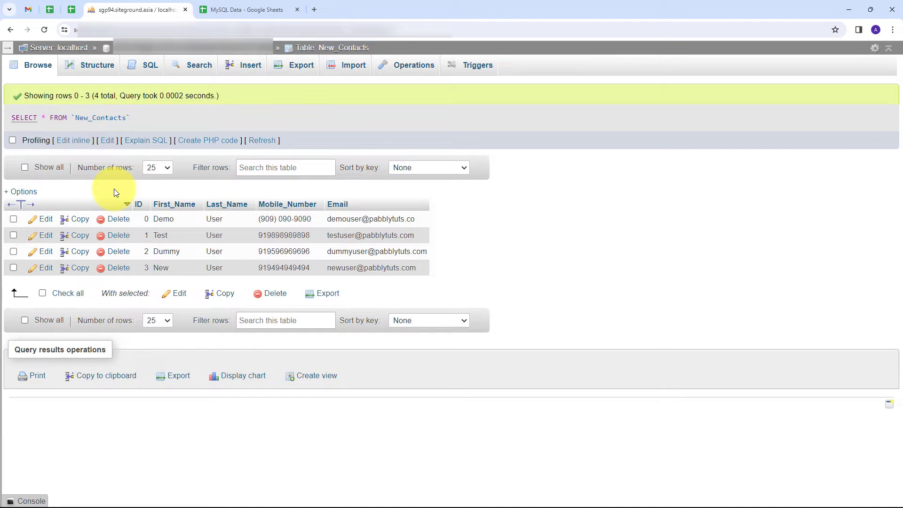
- Compare the MySQL Data sheet with the phpMyAdmin contacts table, then open a new browser tab
click(245, 10)
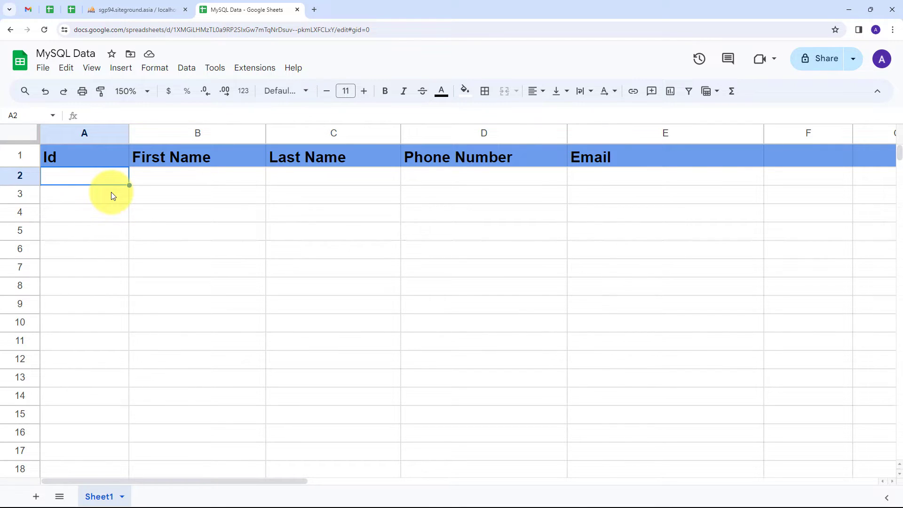
click(127, 9)
click(205, 9)
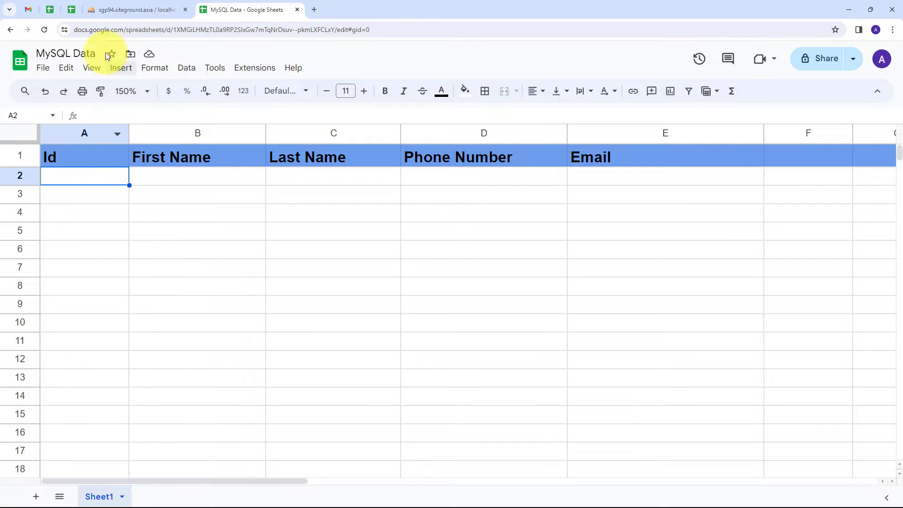
click(118, 10)
click(225, 5)
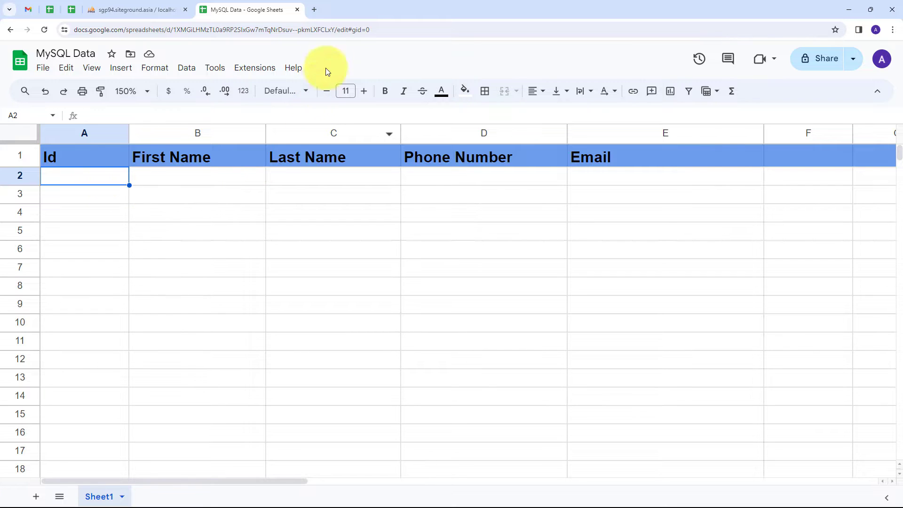
click(315, 10)
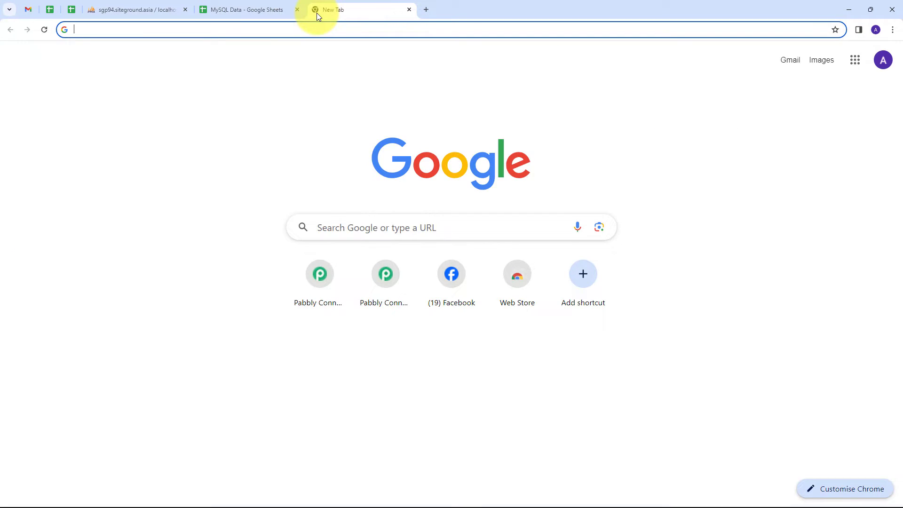
- Go to pabbly.com/connect in the new tab
text(pabbly.com/connect)
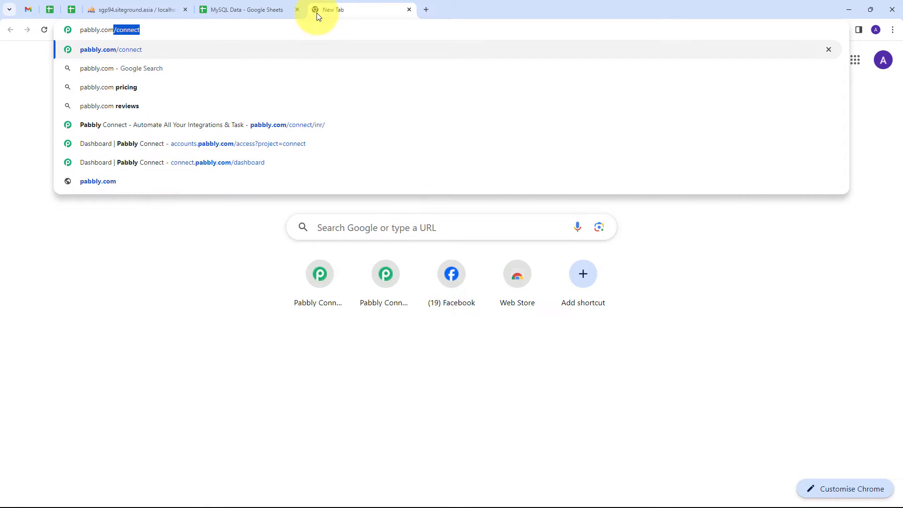
key(Return)
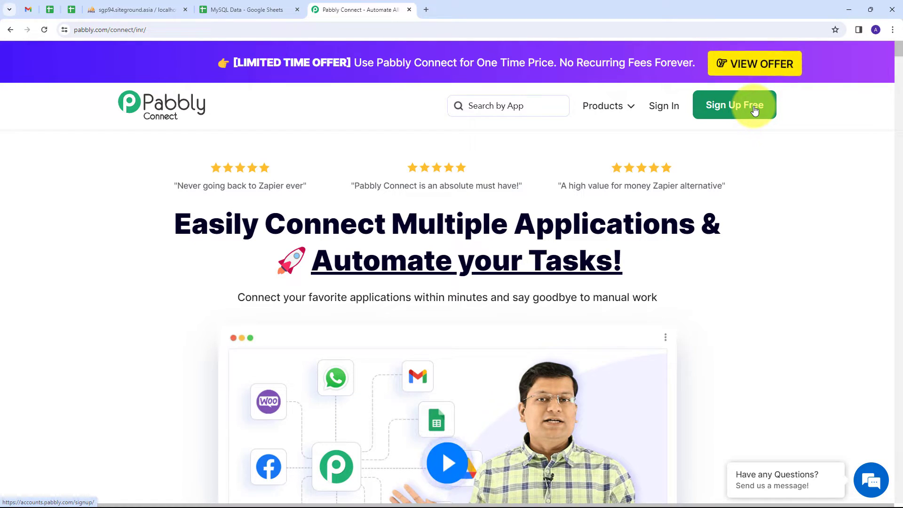
- Sign in to Pabbly and open Pabbly Connect from the apps list
click(670, 108)
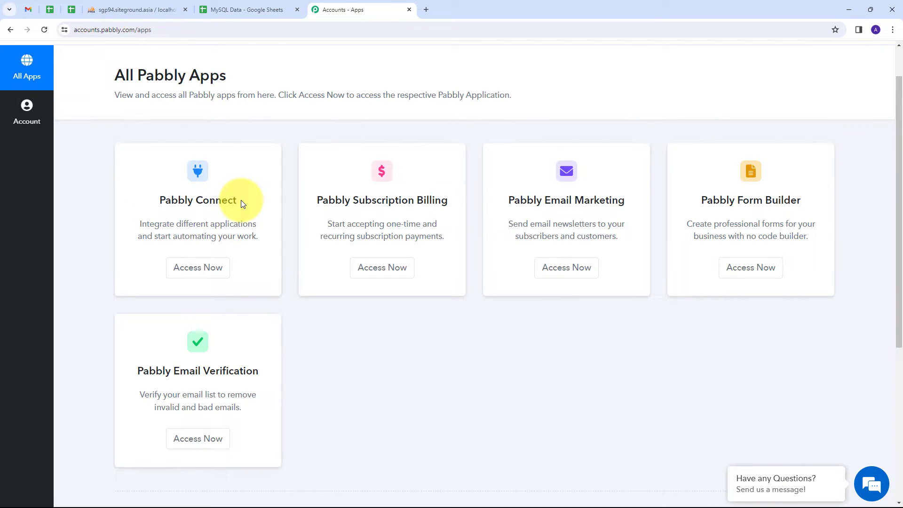
click(190, 277)
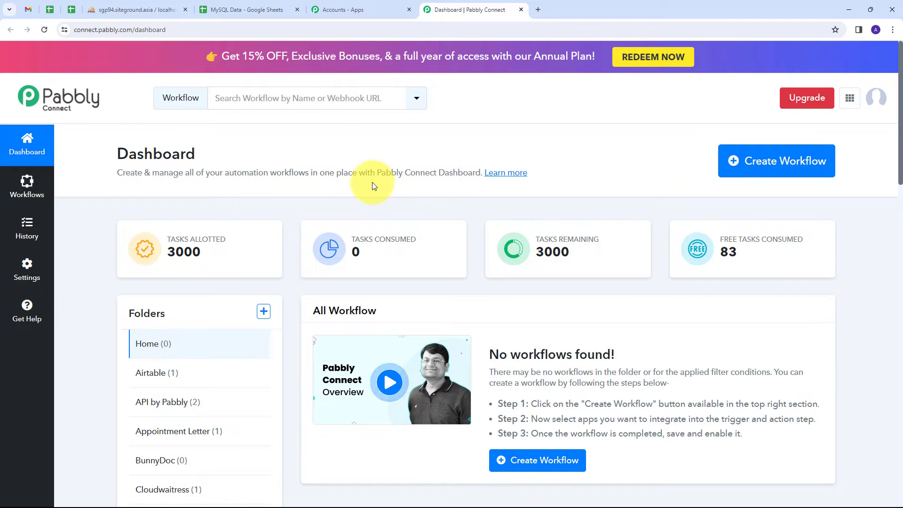
scroll(363, 185, down, 1)
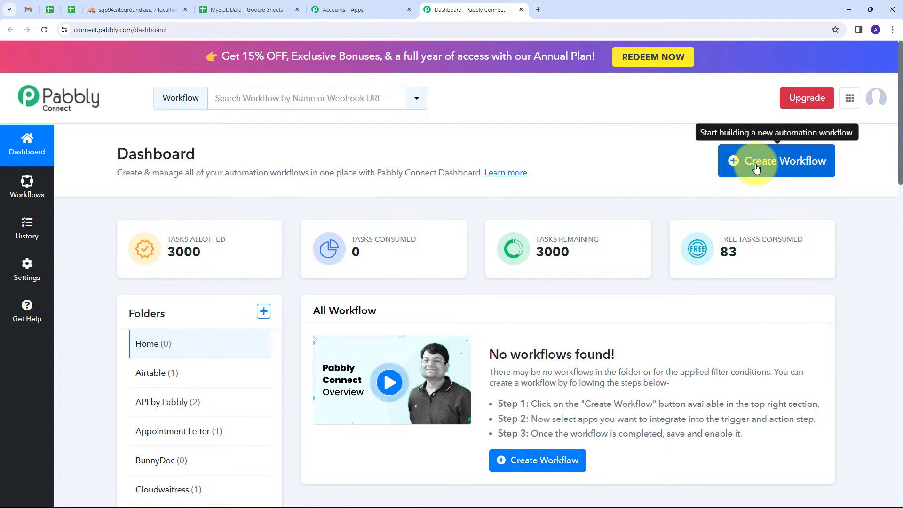
- Create the workflow 'Import MySQL Data into Google Sheets' with the pasted name in the Google Sheets folder
click(755, 168)
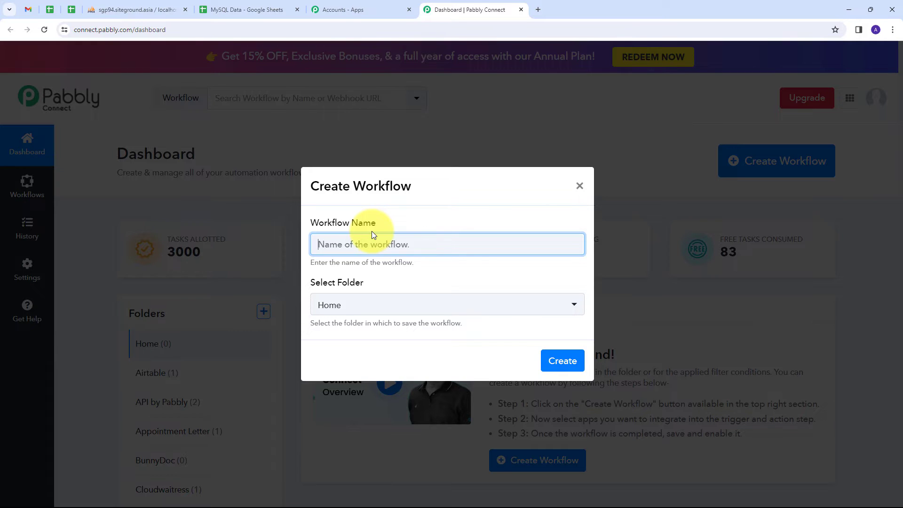
text(Import MySQL Data into Google Sheets)
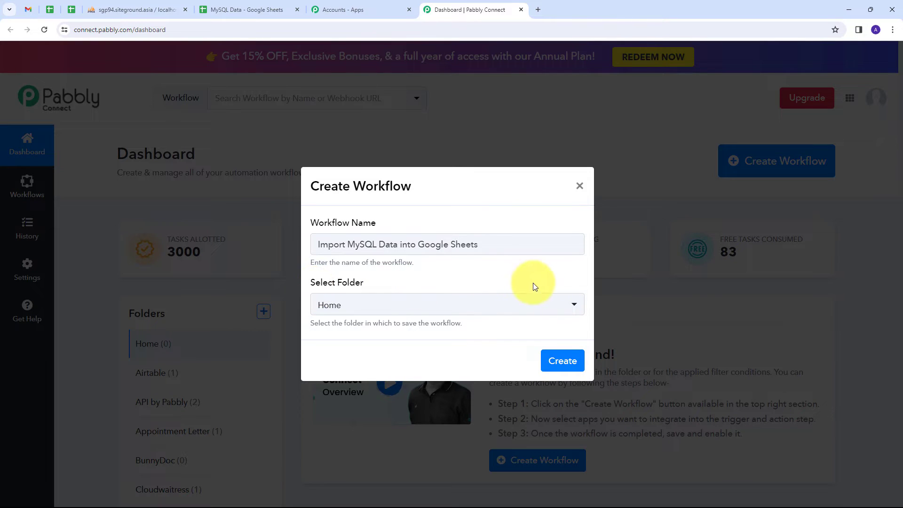
click(536, 305)
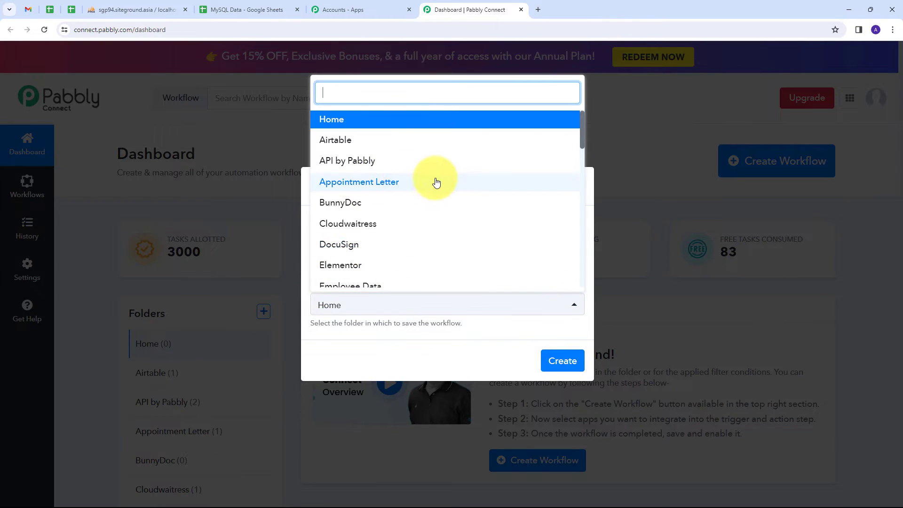
scroll(447, 168, down, 4)
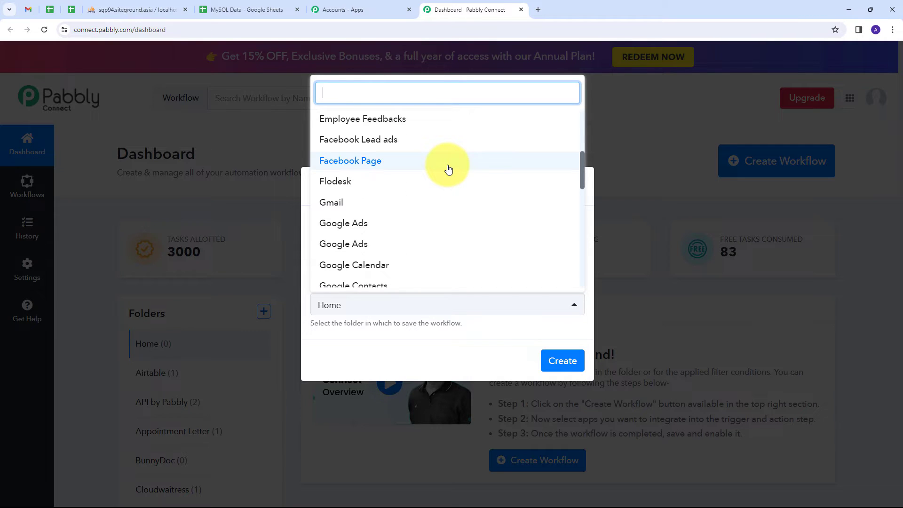
scroll(448, 169, down, 1)
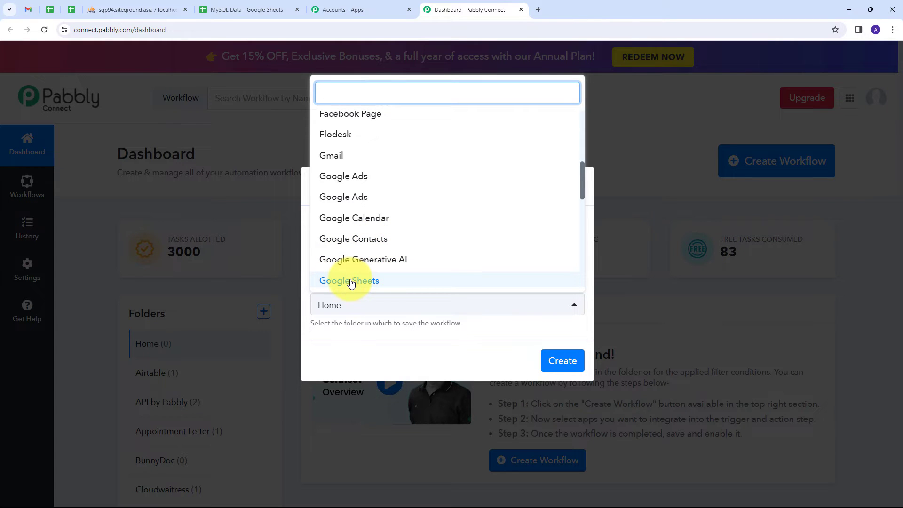
click(367, 281)
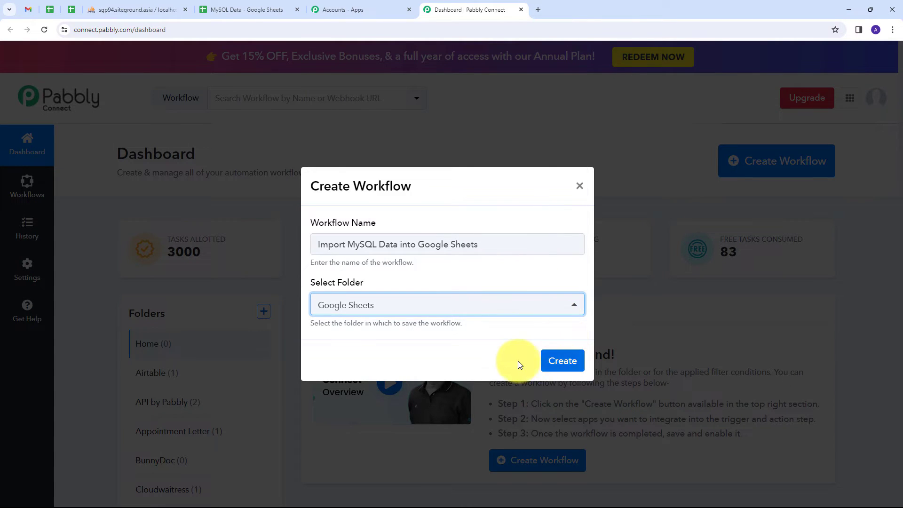
click(558, 361)
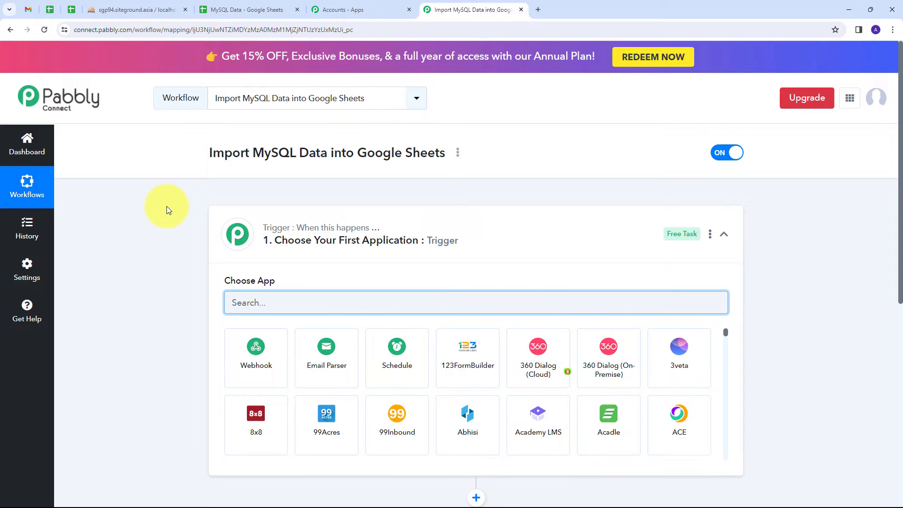
- Choose Schedule by Pabbly as the trigger app and set it to run only once
scroll(166, 206, down, 2)
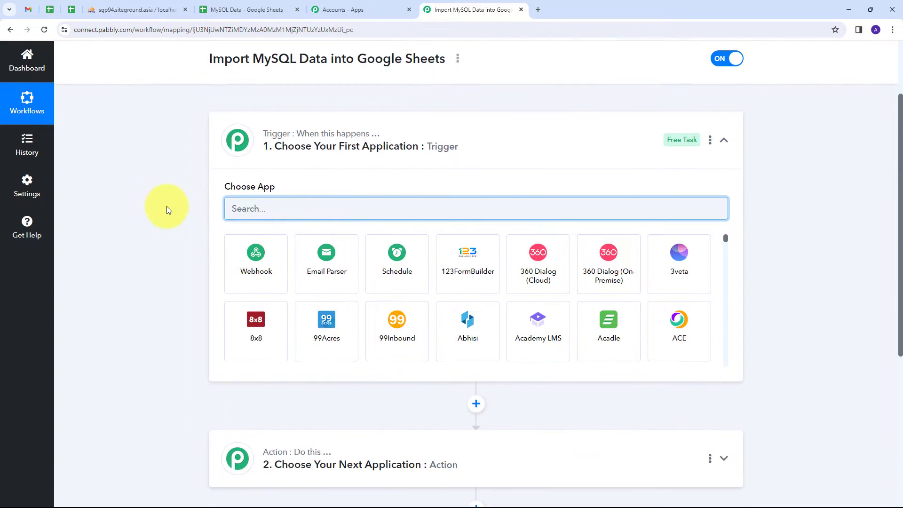
scroll(169, 174, down, 1)
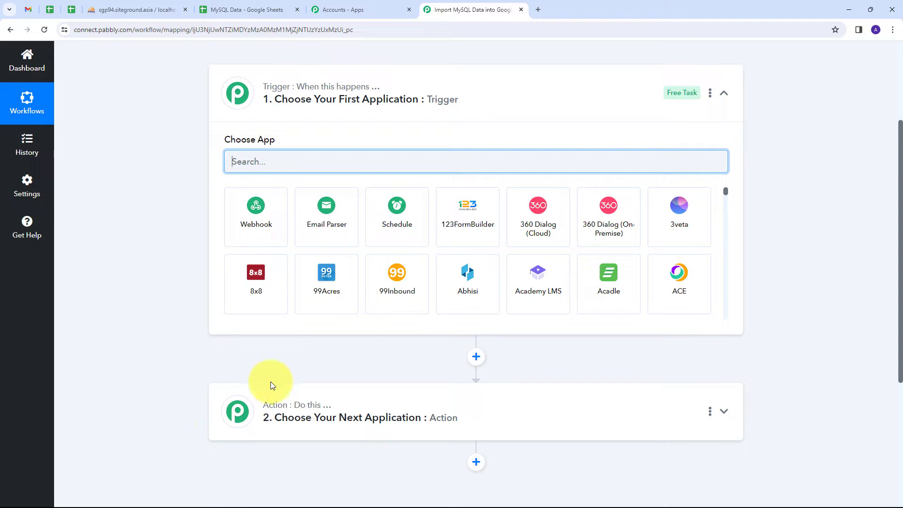
scroll(245, 162, up, 1)
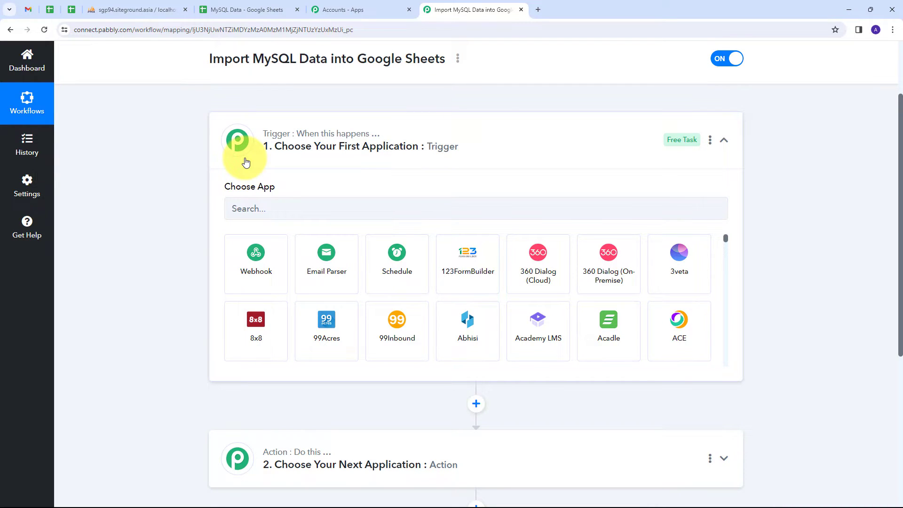
click(397, 263)
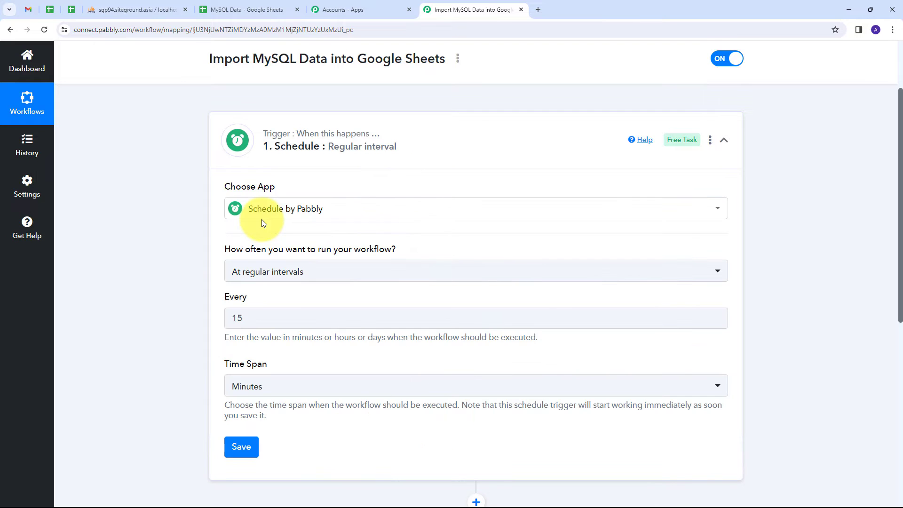
mouse_move(235, 254)
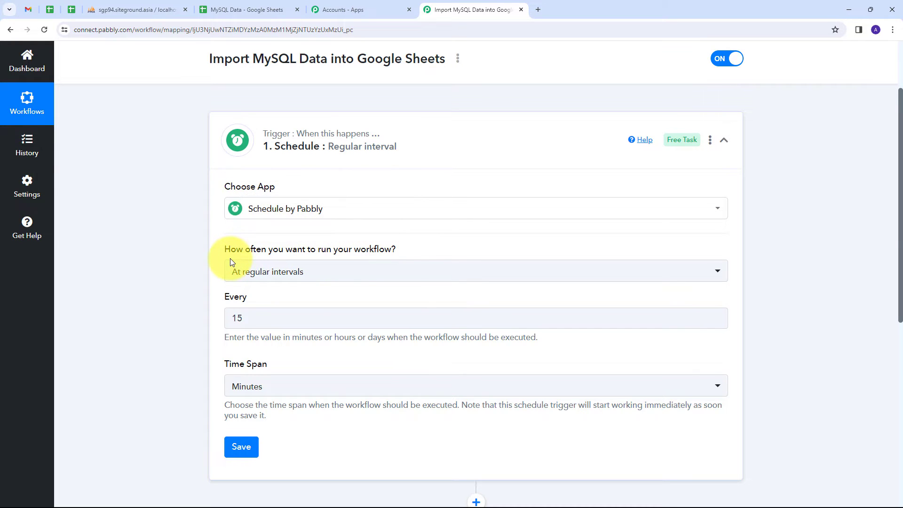
click(434, 275)
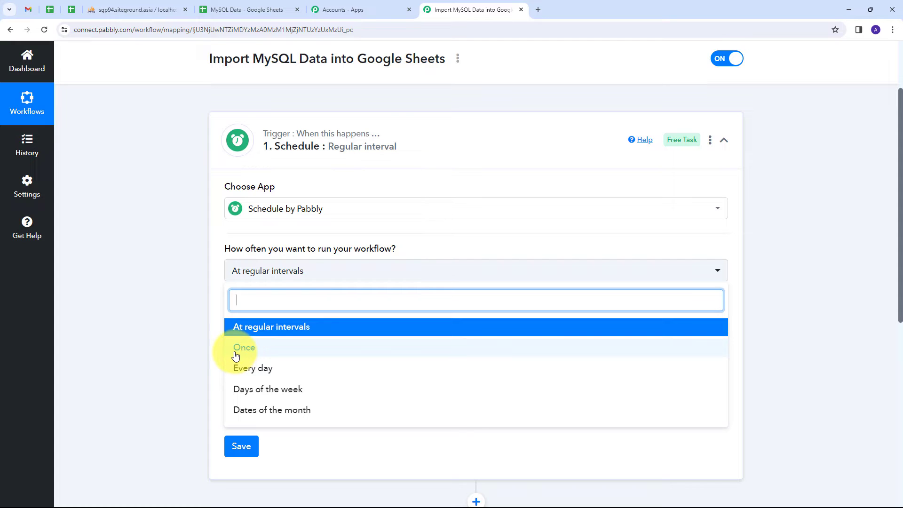
click(257, 357)
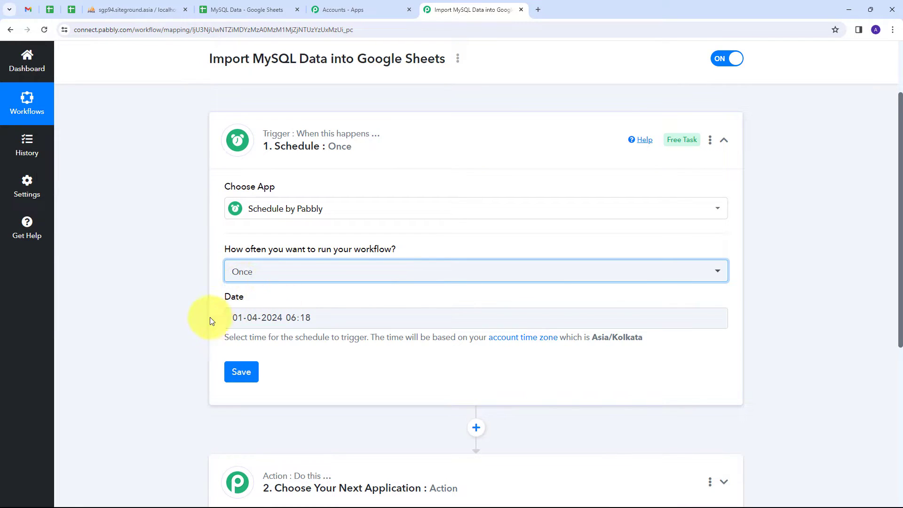
click(324, 321)
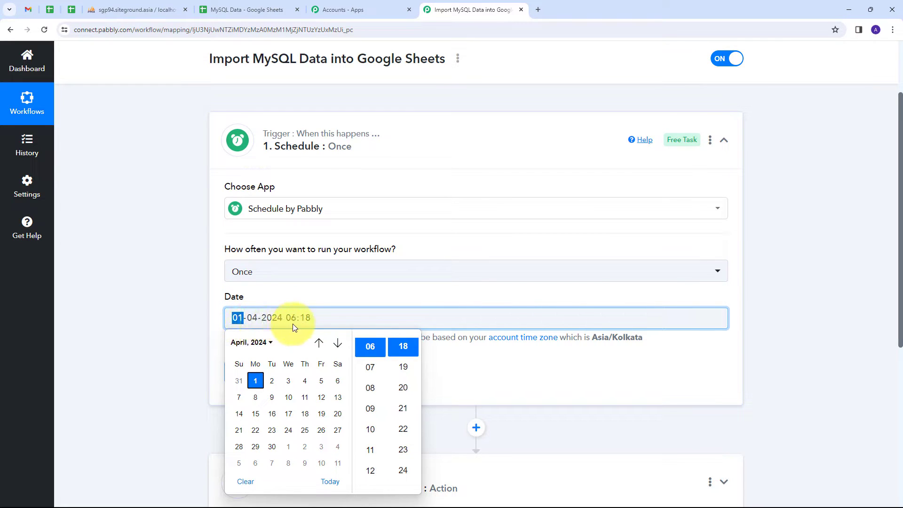
scroll(371, 391, down, 2)
click(371, 390)
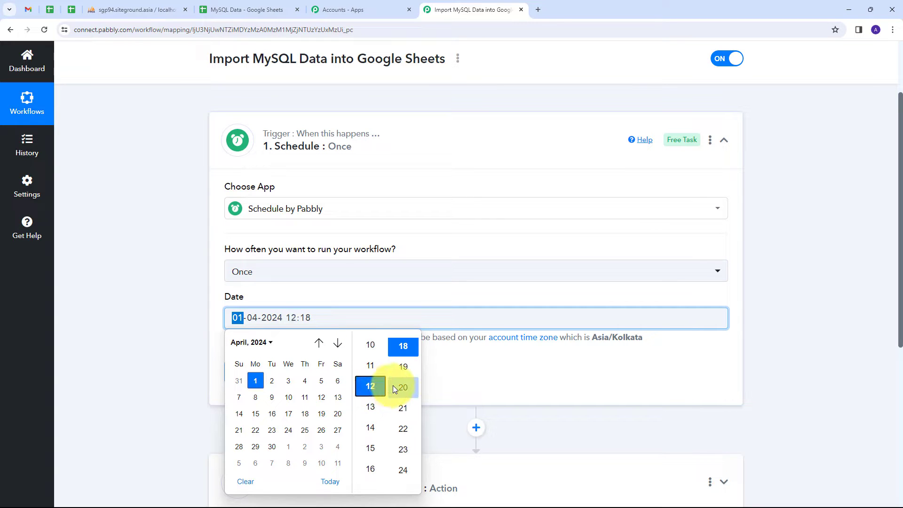
click(324, 304)
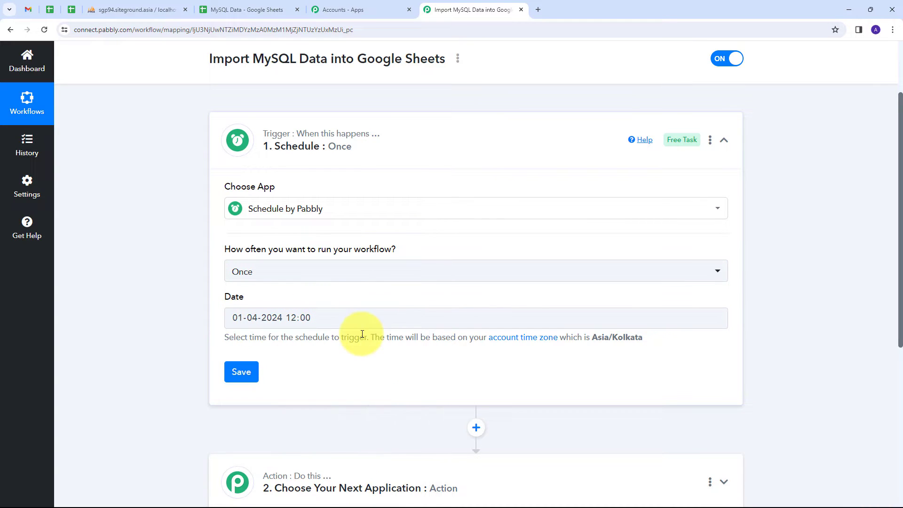
scroll(155, 319, down, 1)
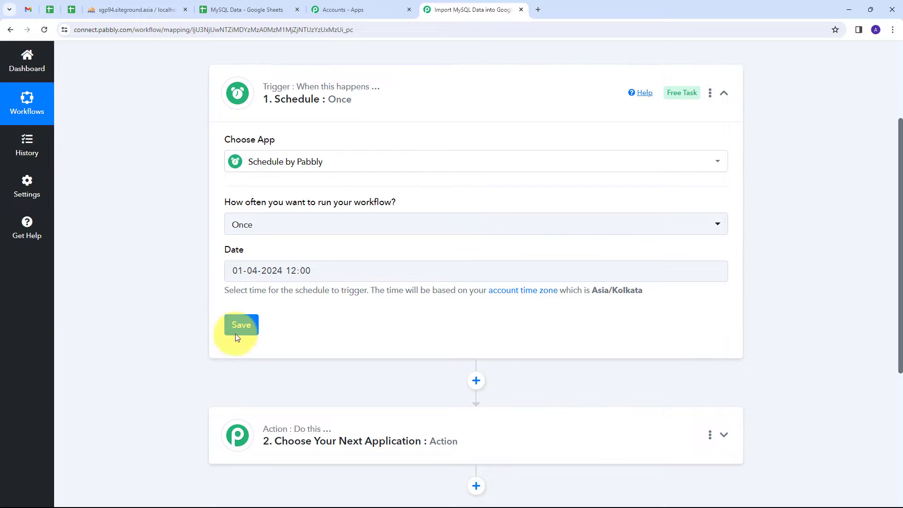
click(238, 326)
- Check the local time shown in the trigger's response values
scroll(695, 403, down, 1)
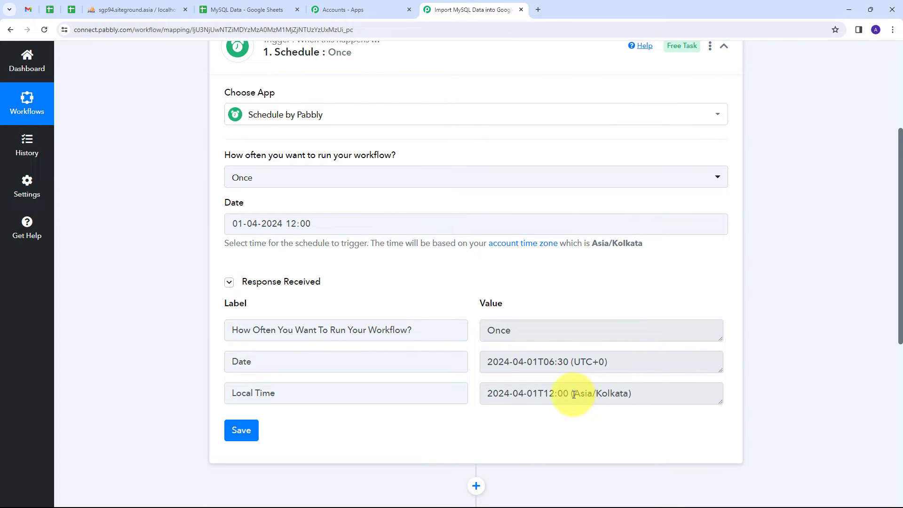
drag(573, 395, 416, 398)
click(456, 269)
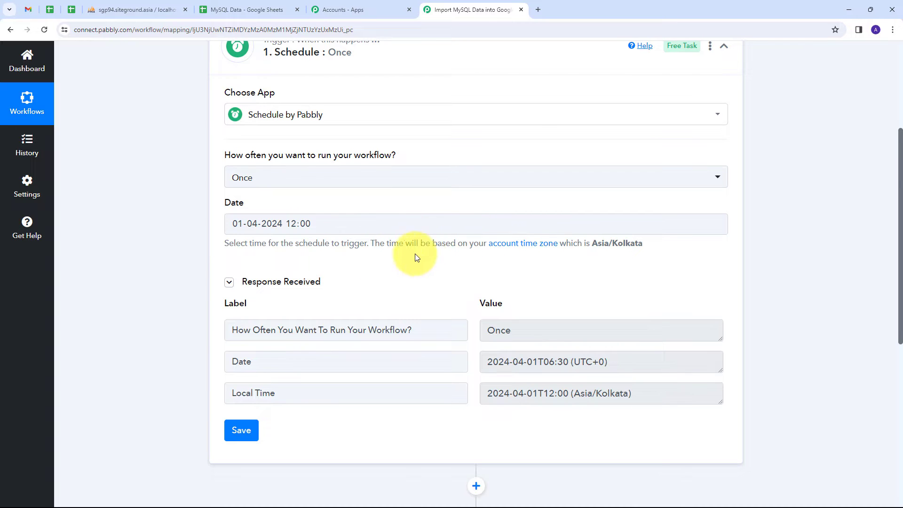
scroll(423, 246, down, 5)
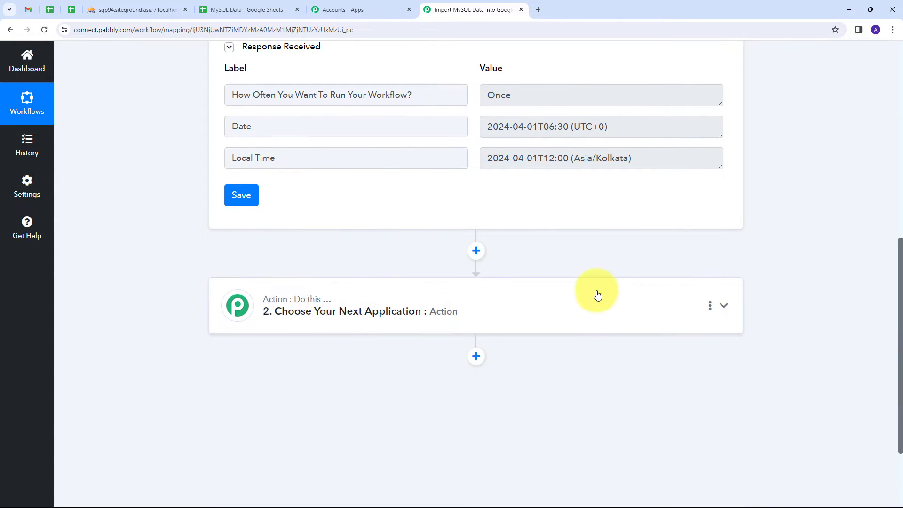
click(571, 300)
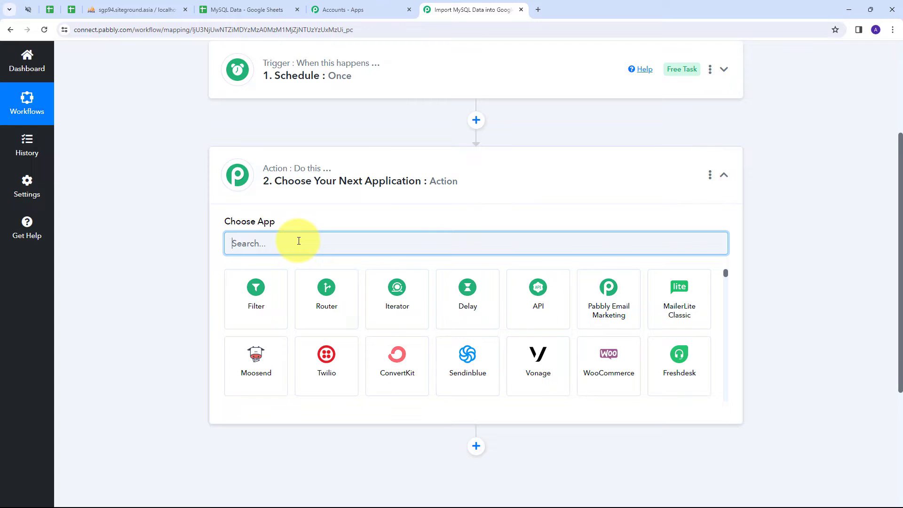
- Make the action step MySQL with the Custom Query action event
text(My)
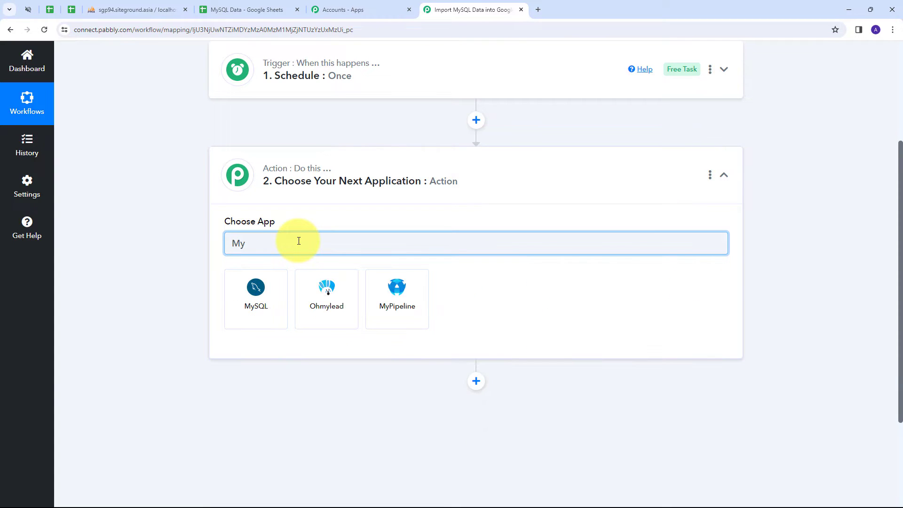
text(Sql)
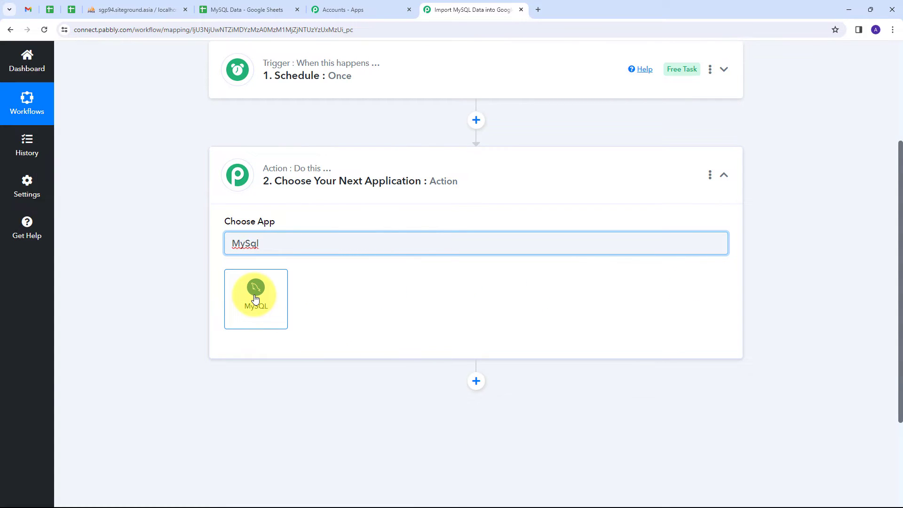
click(256, 299)
scroll(312, 369, down, 2)
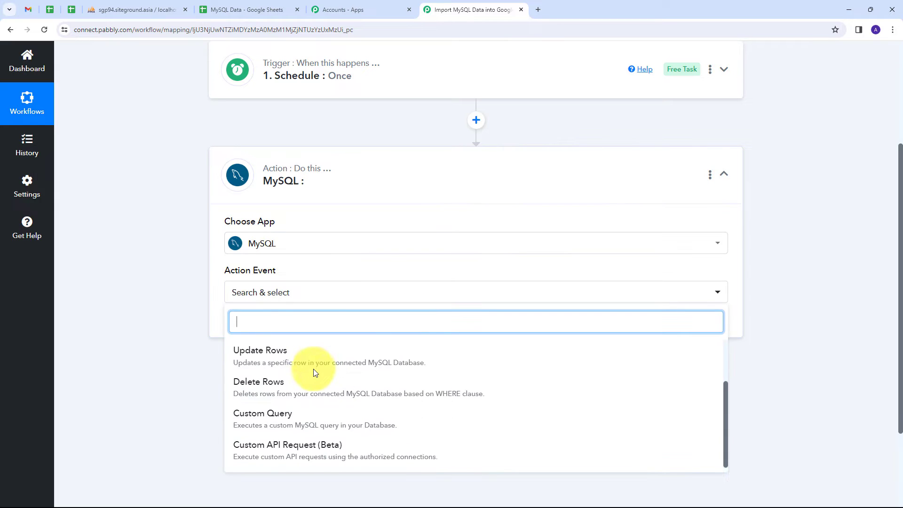
click(286, 417)
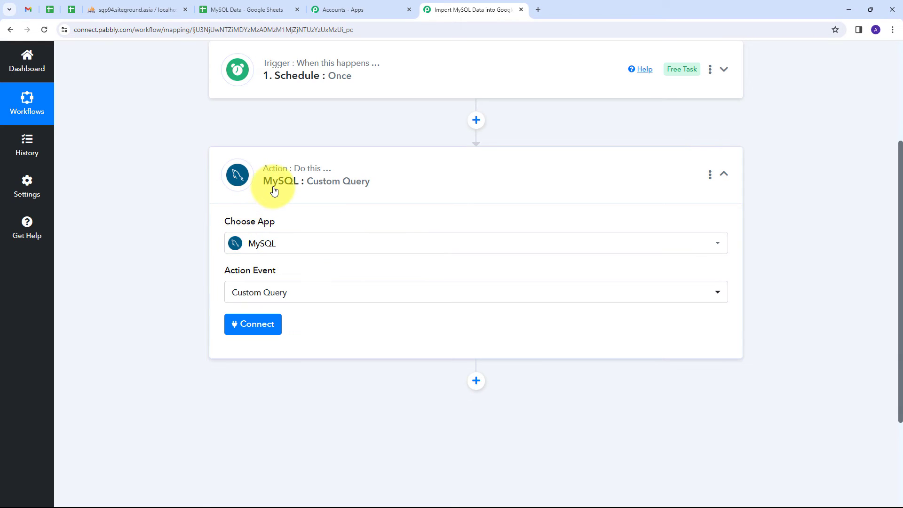
- Add and save a new MySQL database connection for the step
click(254, 328)
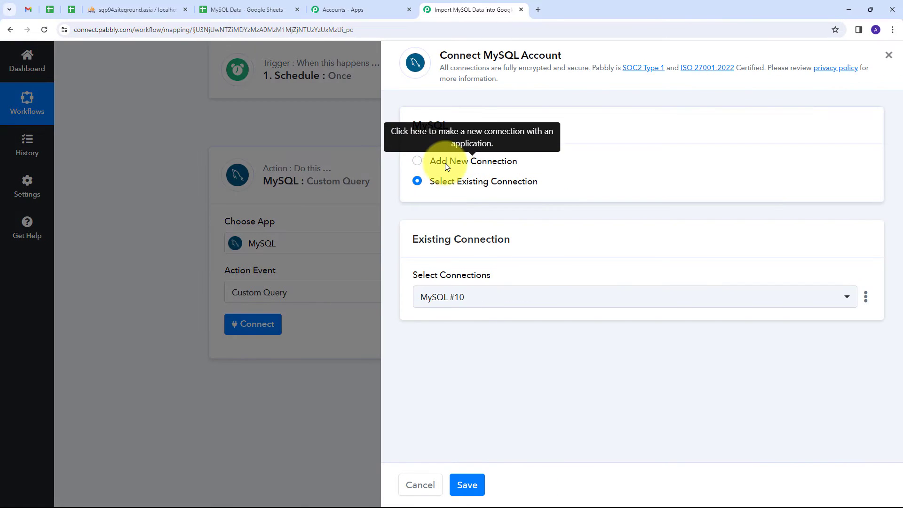
click(445, 162)
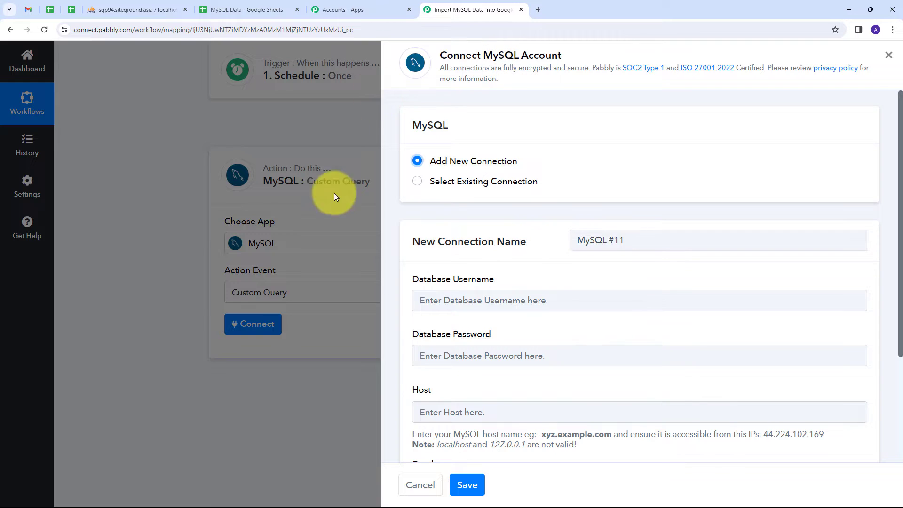
scroll(520, 227, down, 3)
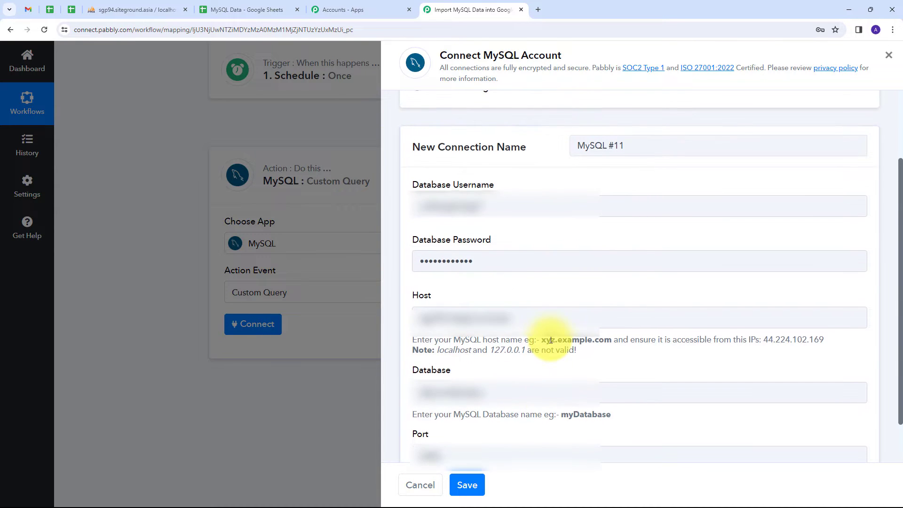
scroll(552, 340, down, 1)
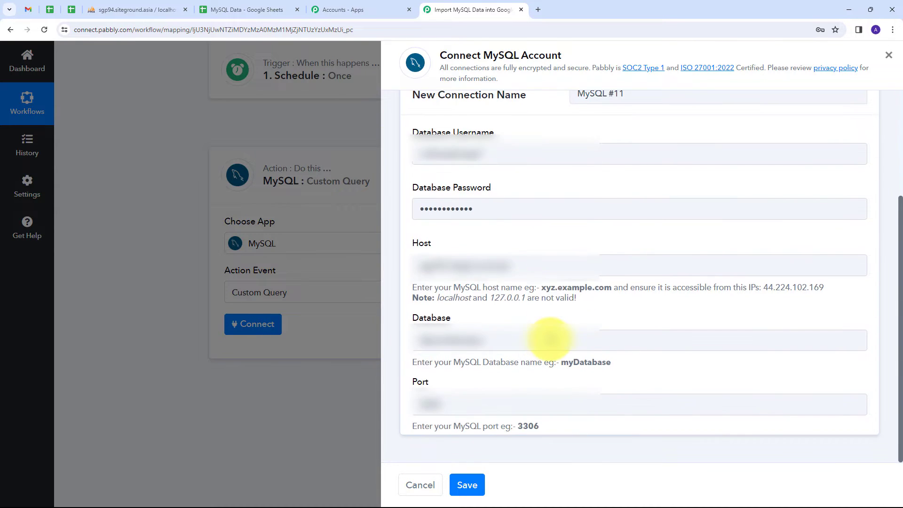
click(467, 485)
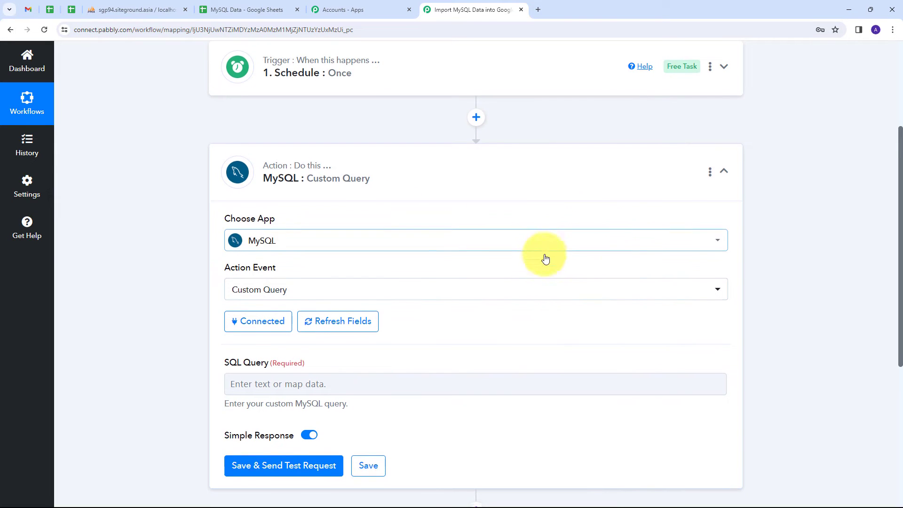
- Enter 'SELECT * from New_Contacts' as the SQL query, copying the table name from phpMyAdmin
scroll(544, 259, down, 1)
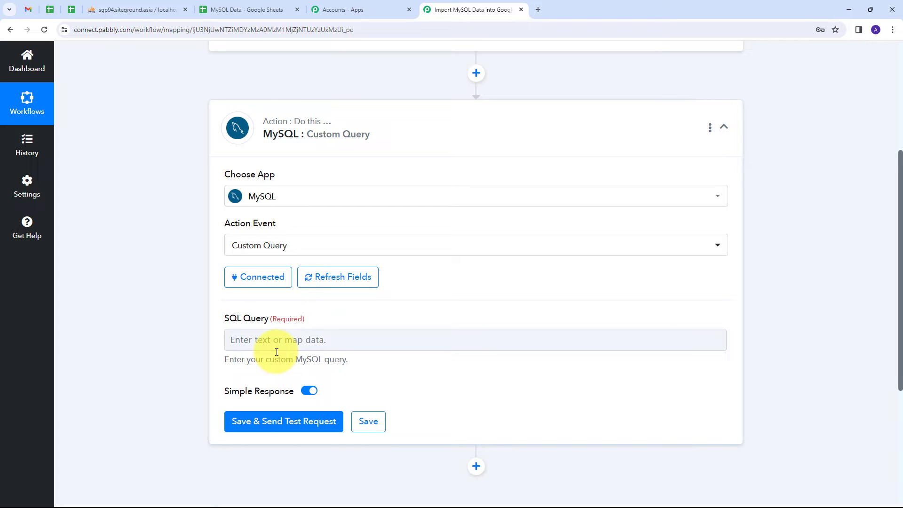
click(141, 9)
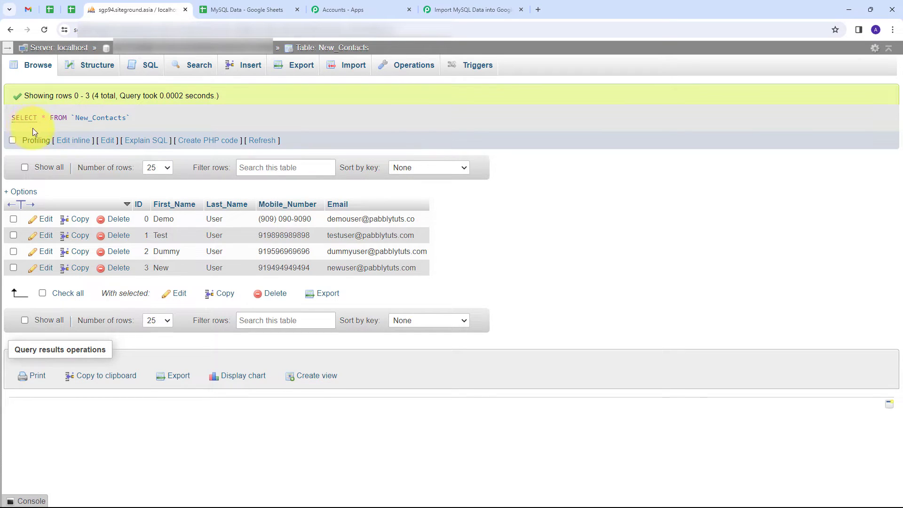
click(496, 9)
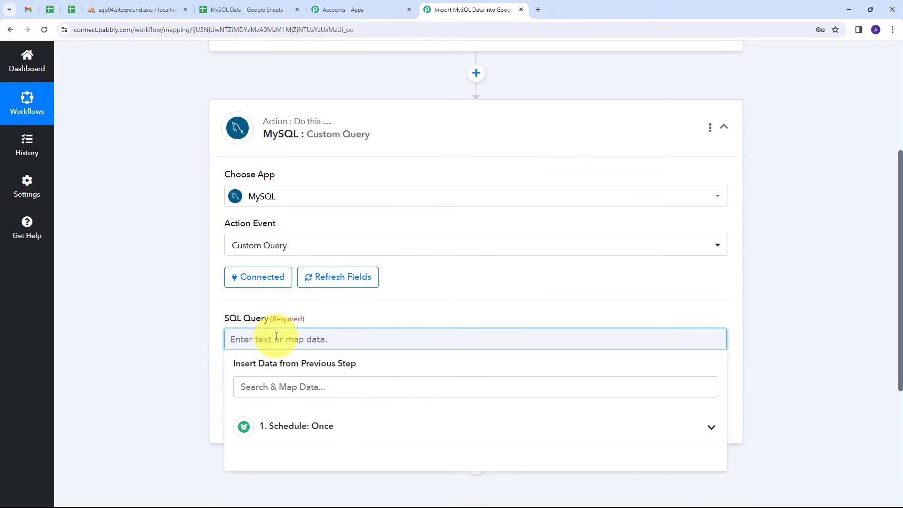
text(SELECT * from)
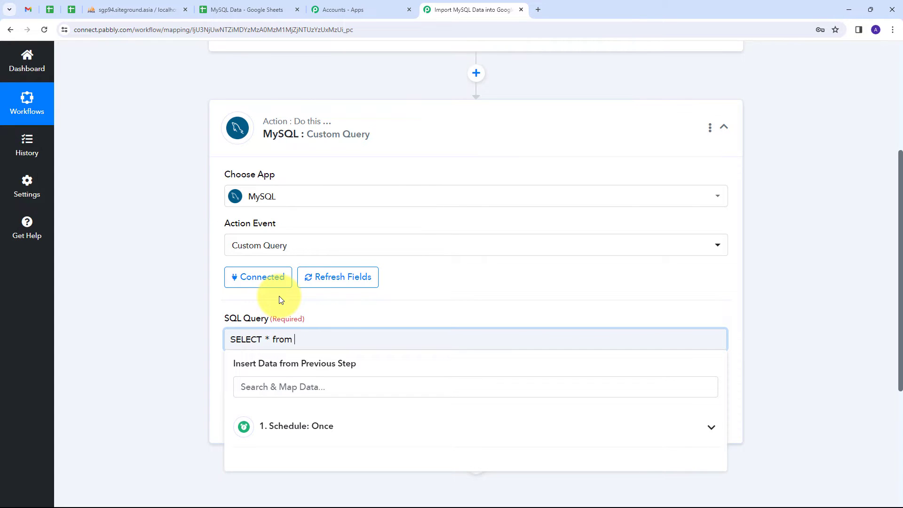
click(142, 13)
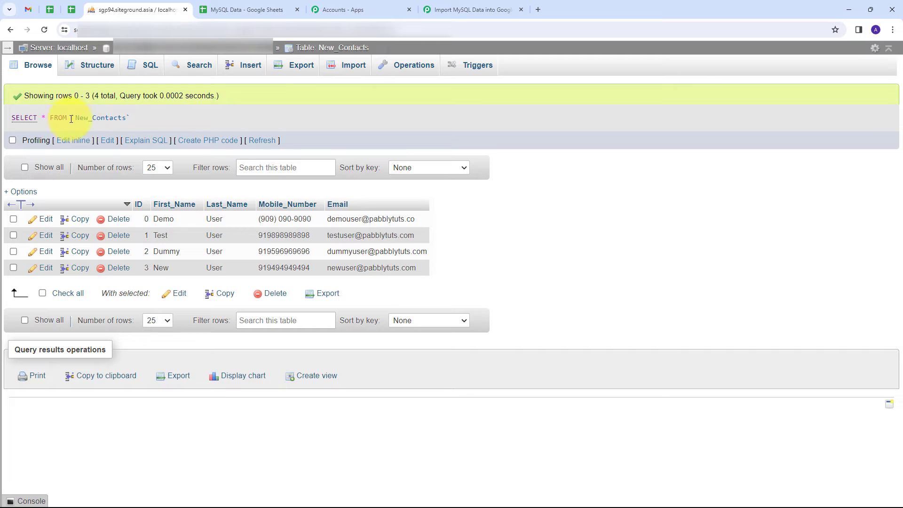
drag(75, 118, 119, 123)
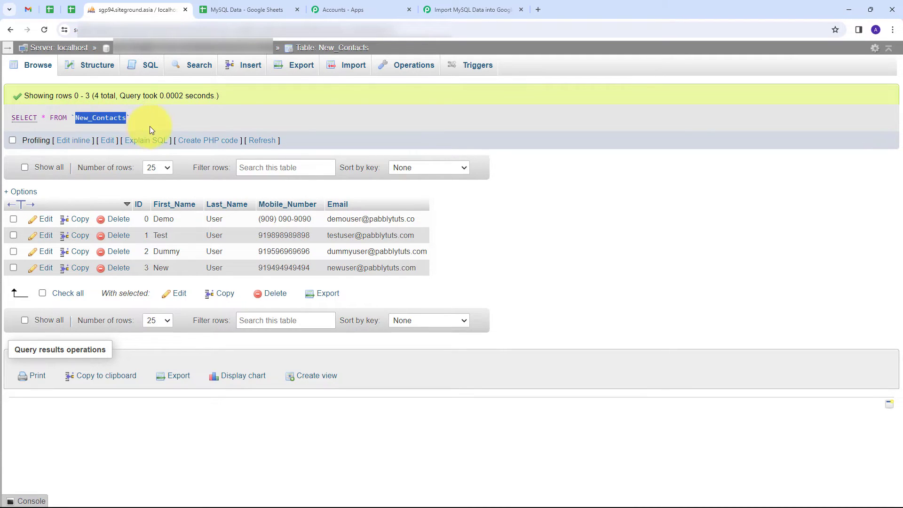
click(475, 10)
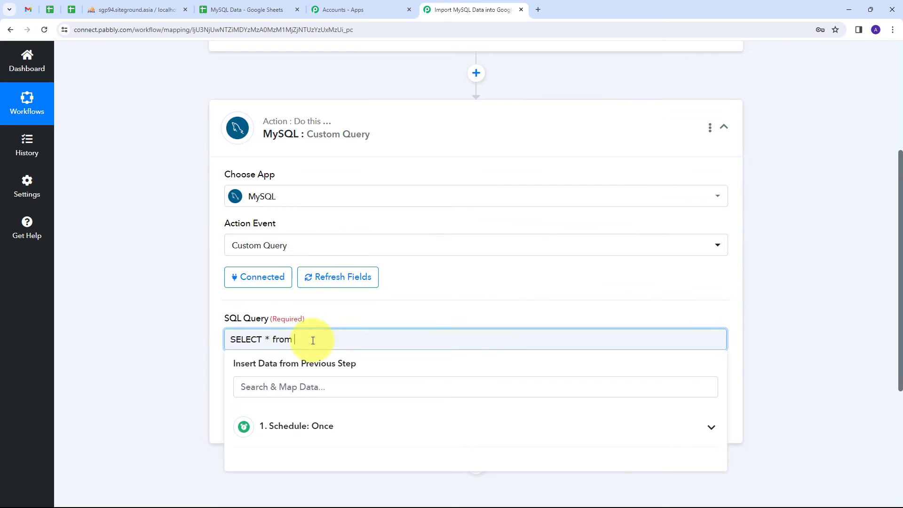
text(New_Contacts)
click(333, 303)
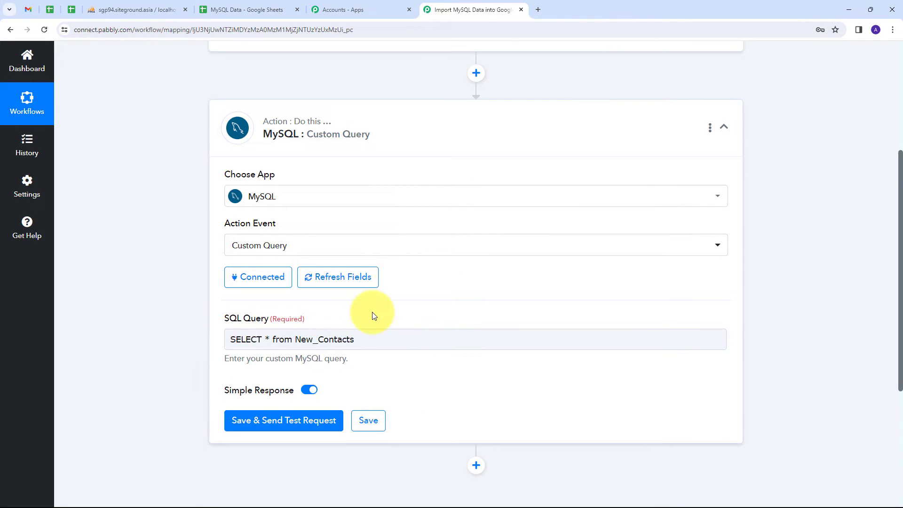
scroll(384, 308, down, 2)
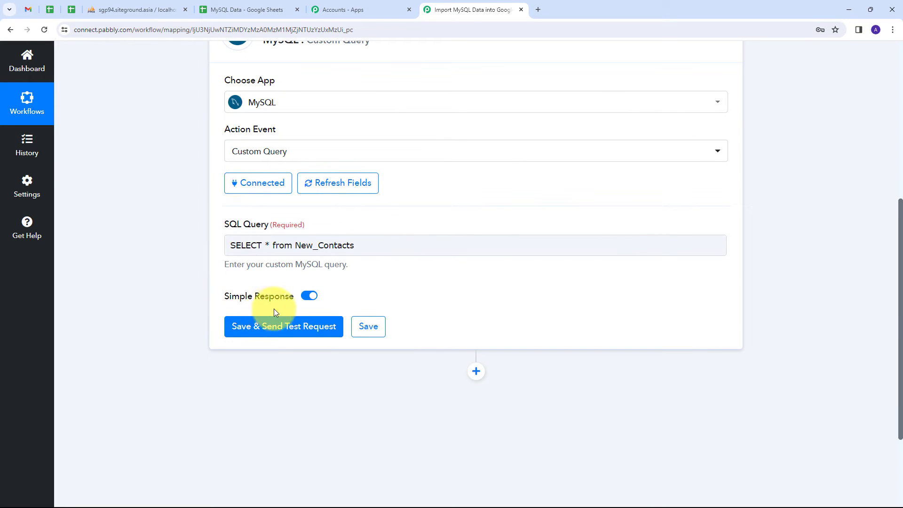
- Turn off Simple Response and send a test query from the MySQL step
click(308, 297)
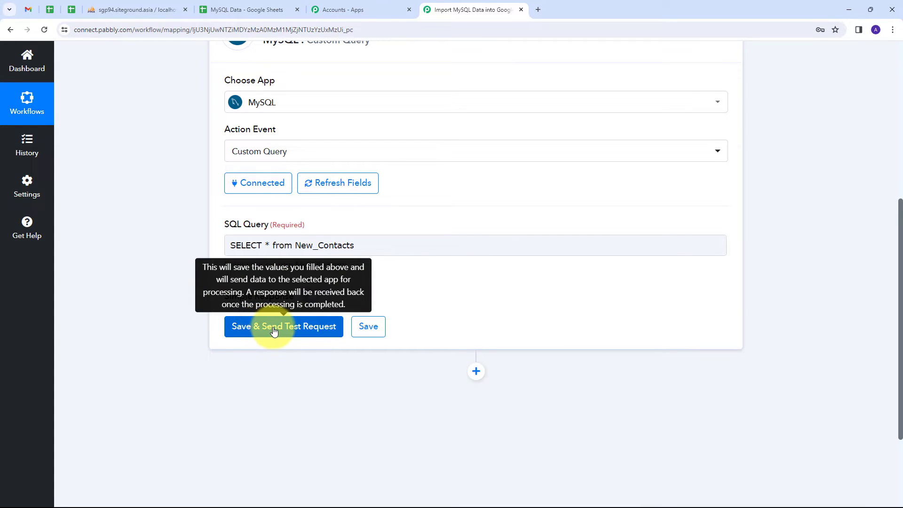
click(258, 331)
scroll(233, 306, down, 2)
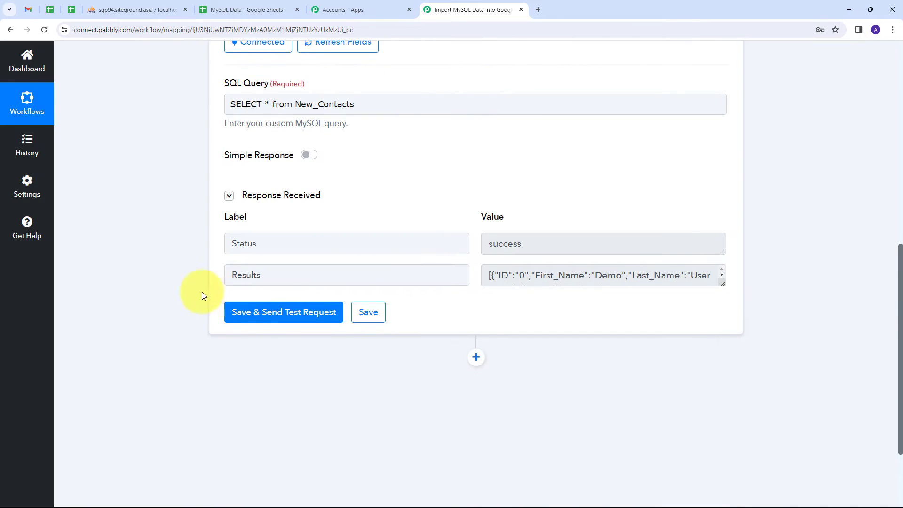
drag(723, 284, 722, 429)
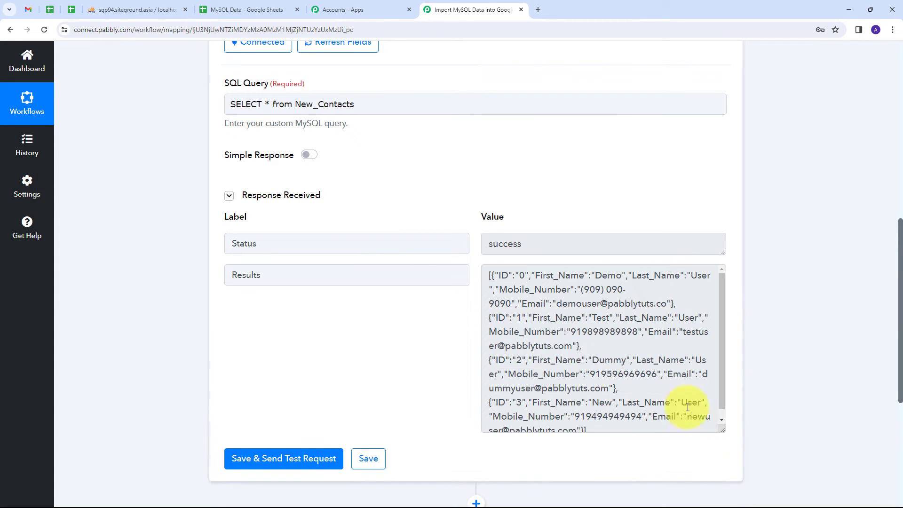
scroll(520, 298, down, 1)
scroll(508, 290, up, 1)
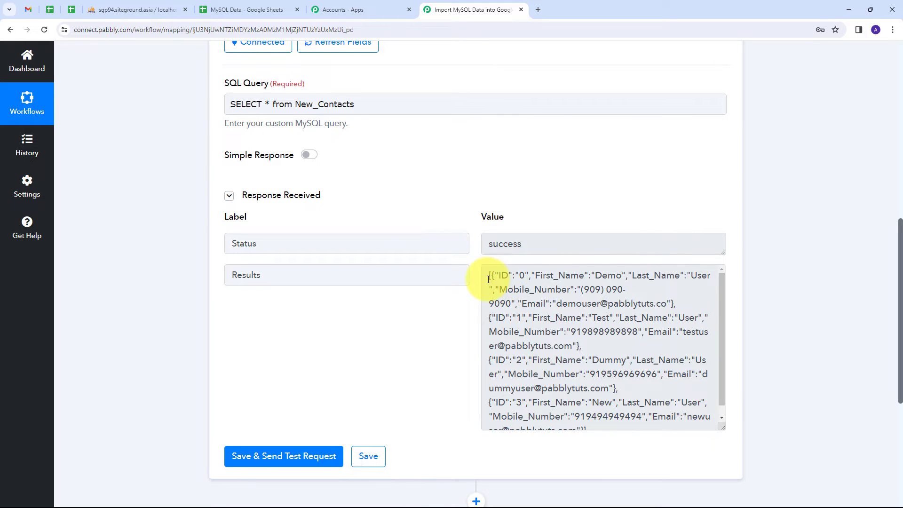
scroll(552, 324, down, 1)
scroll(628, 365, up, 1)
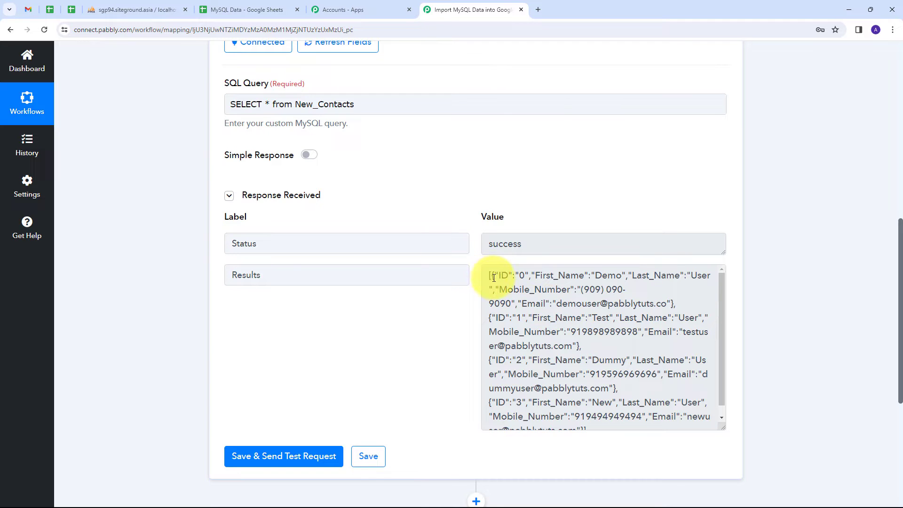
- Review the four New_Contacts records in the Results JSON
drag(490, 276, 673, 430)
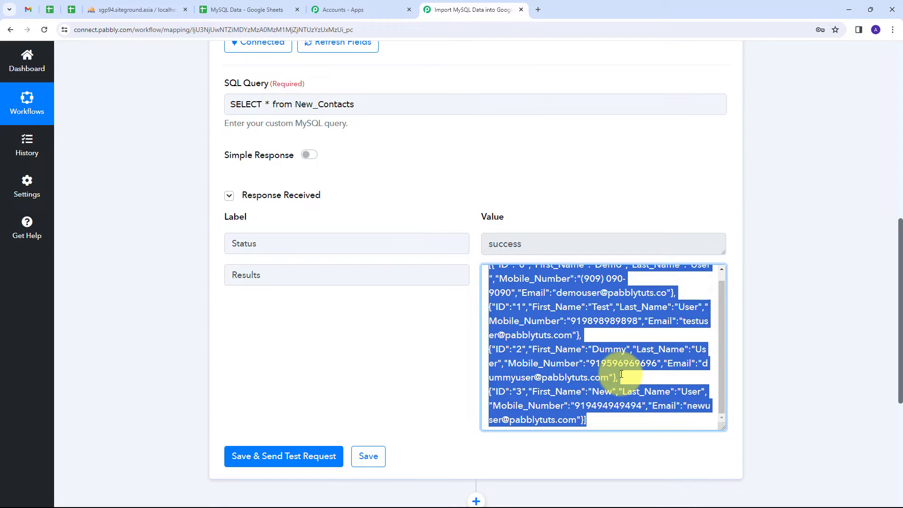
click(437, 351)
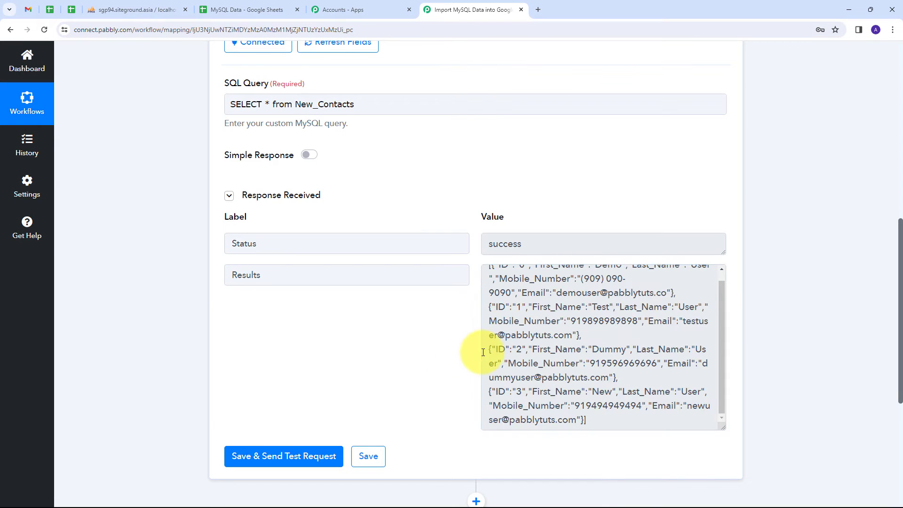
scroll(553, 329, up, 1)
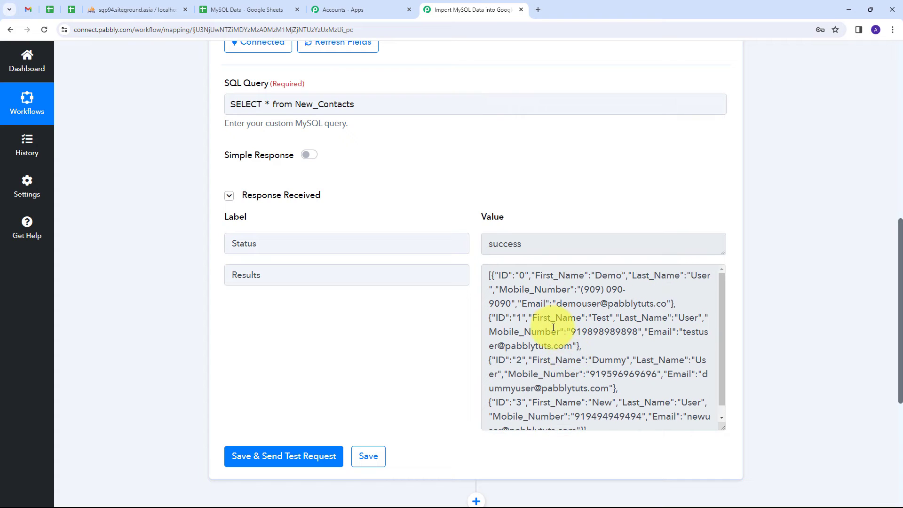
scroll(553, 328, down, 1)
scroll(508, 310, up, 1)
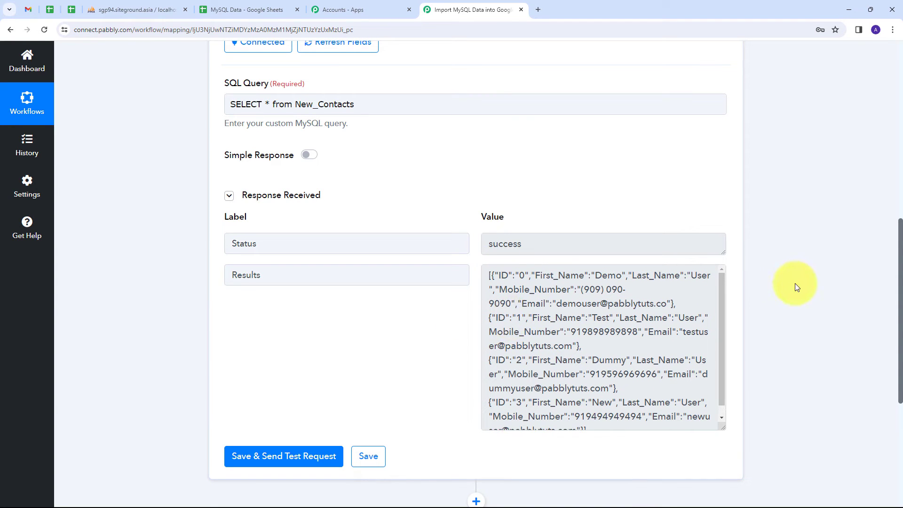
scroll(799, 266, down, 4)
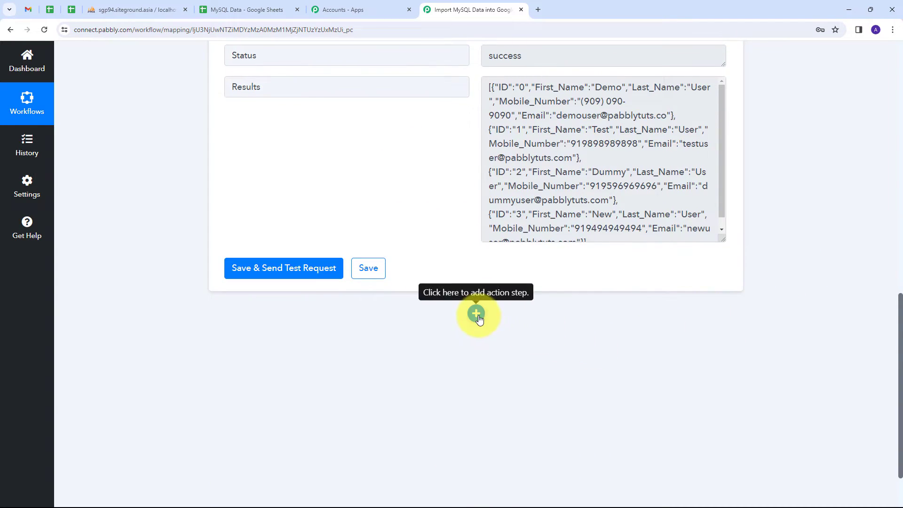
- Add an Iterator by Pabbly step using Process Arrays on the '2. Results []' array
click(476, 314)
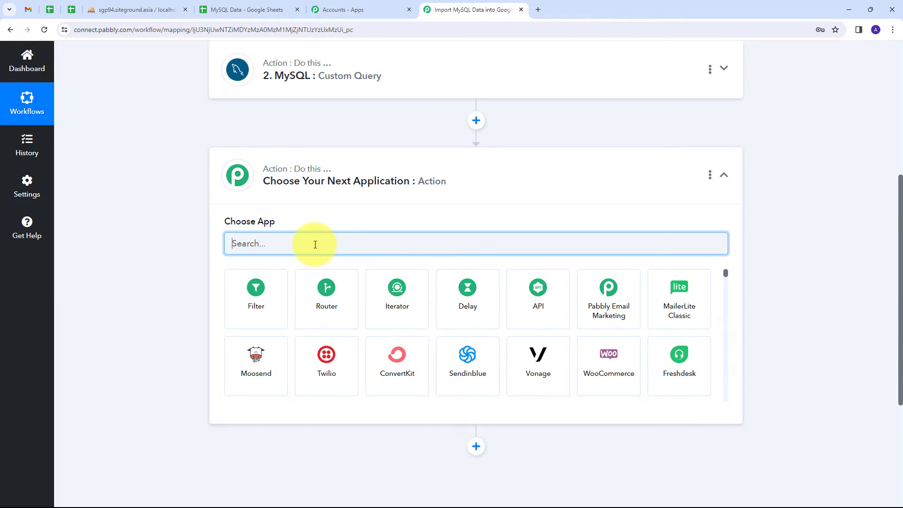
click(403, 296)
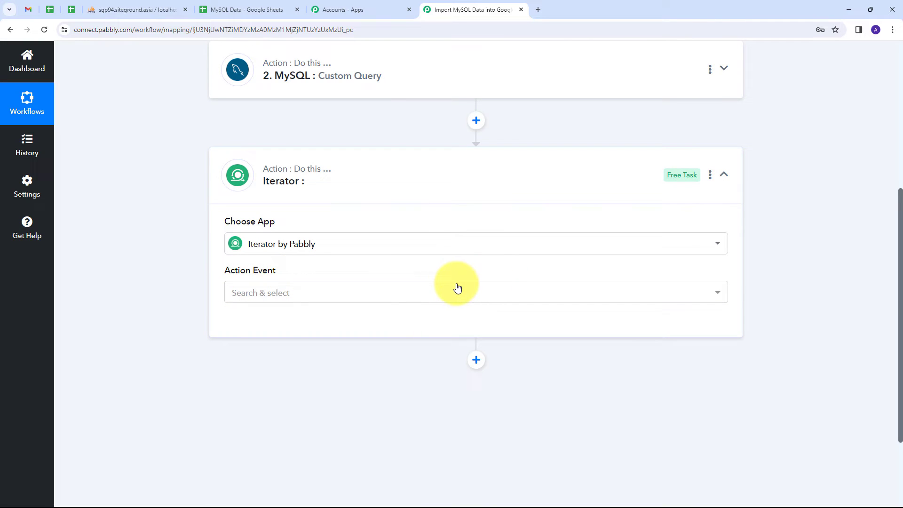
click(413, 290)
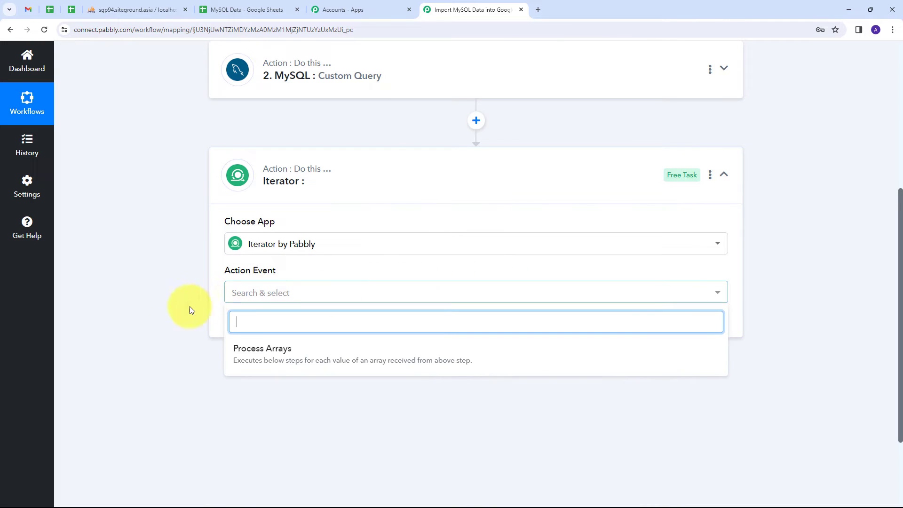
click(276, 351)
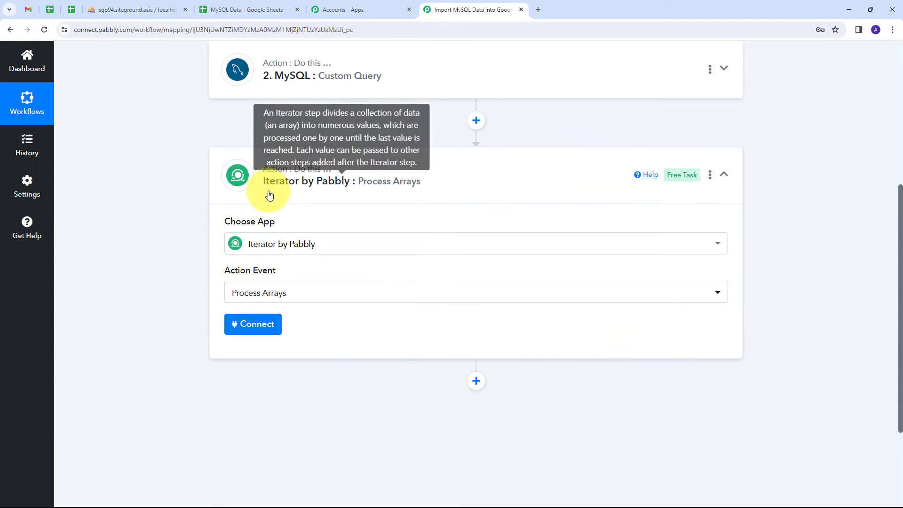
click(252, 331)
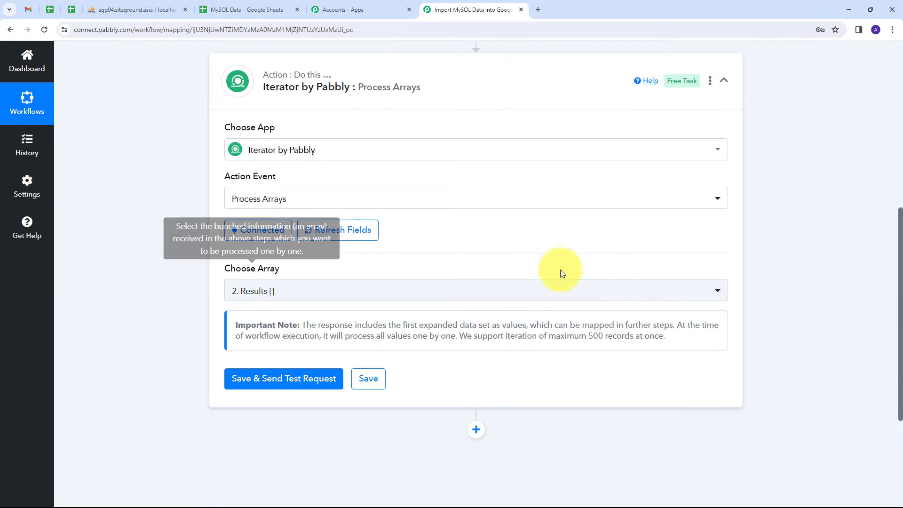
click(439, 294)
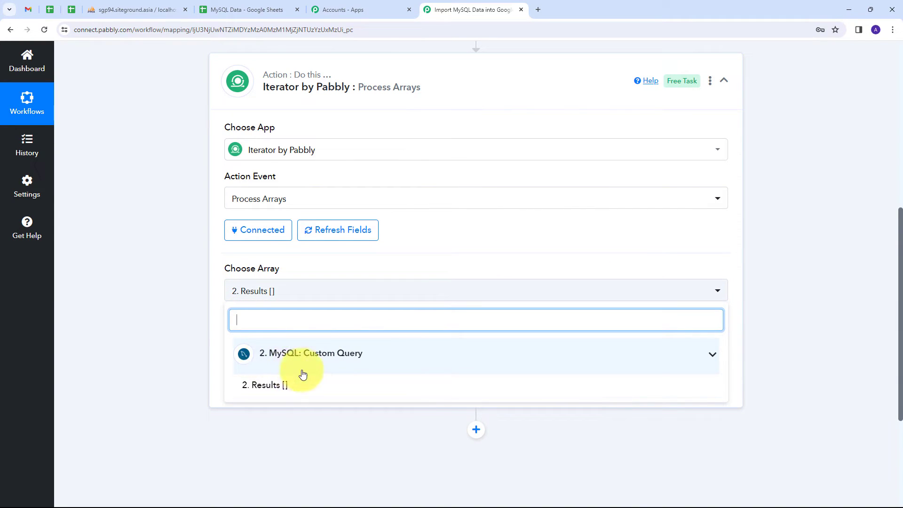
click(275, 386)
- Test the Iterator step and check the first record: ID 0, Demo, User, mobile number, email
scroll(371, 276, down, 1)
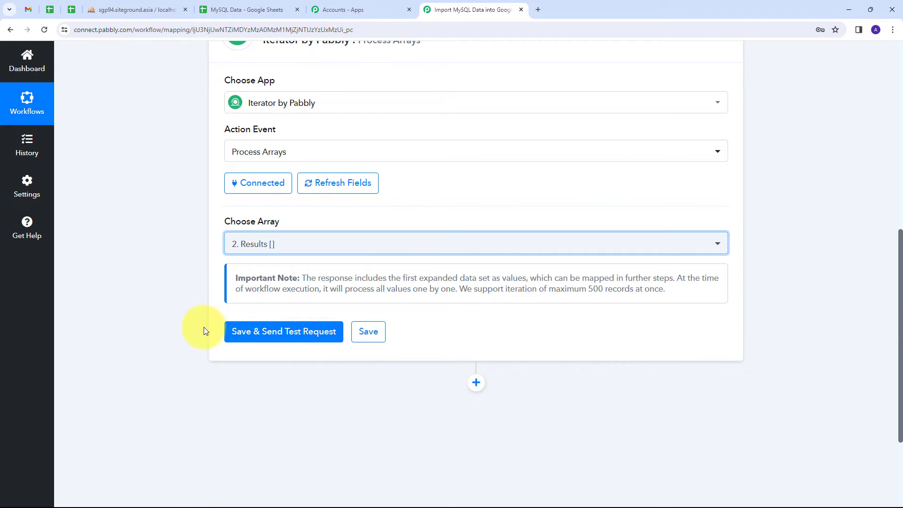
click(264, 333)
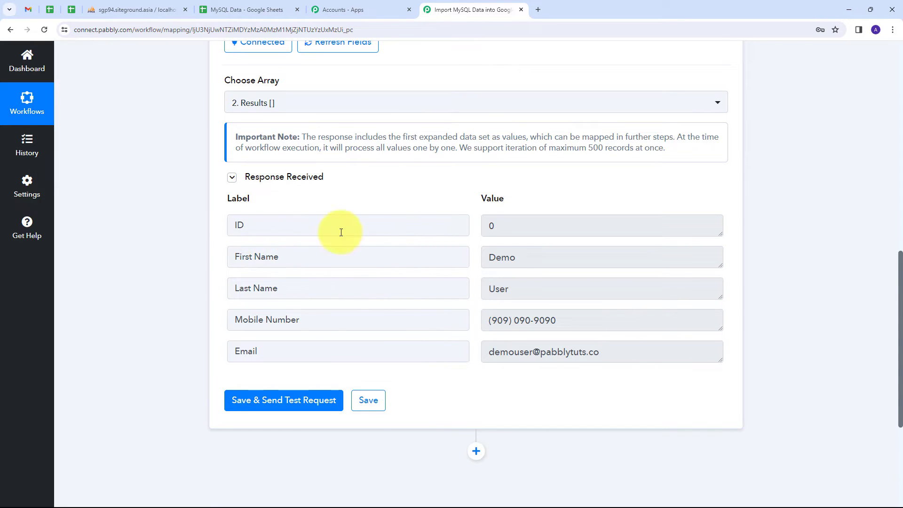
double_click(566, 227)
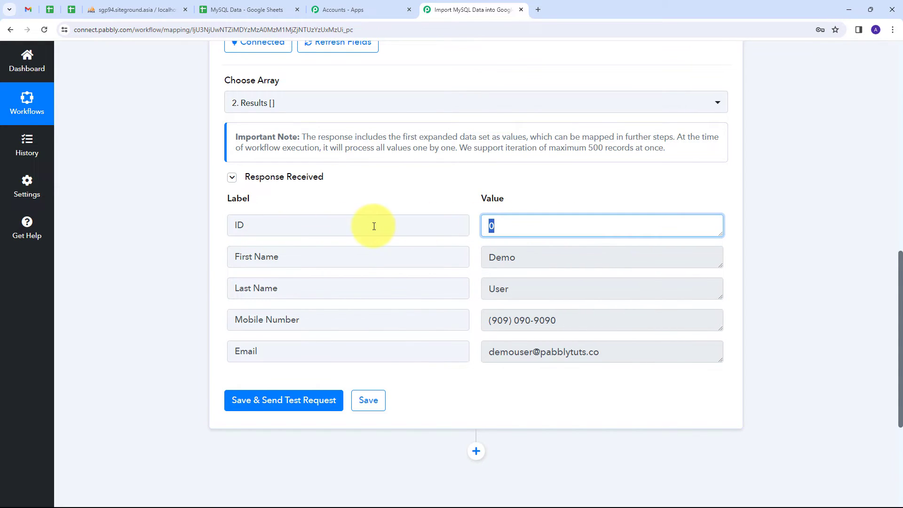
double_click(539, 255)
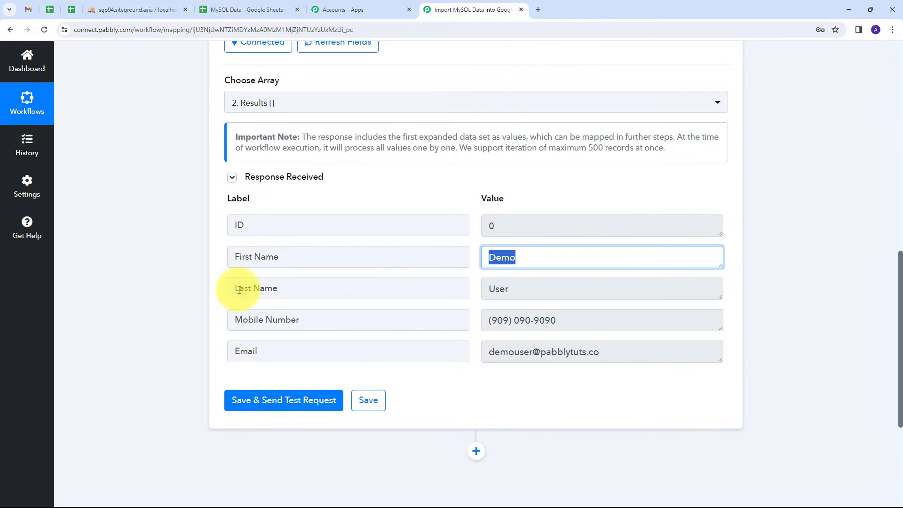
double_click(613, 296)
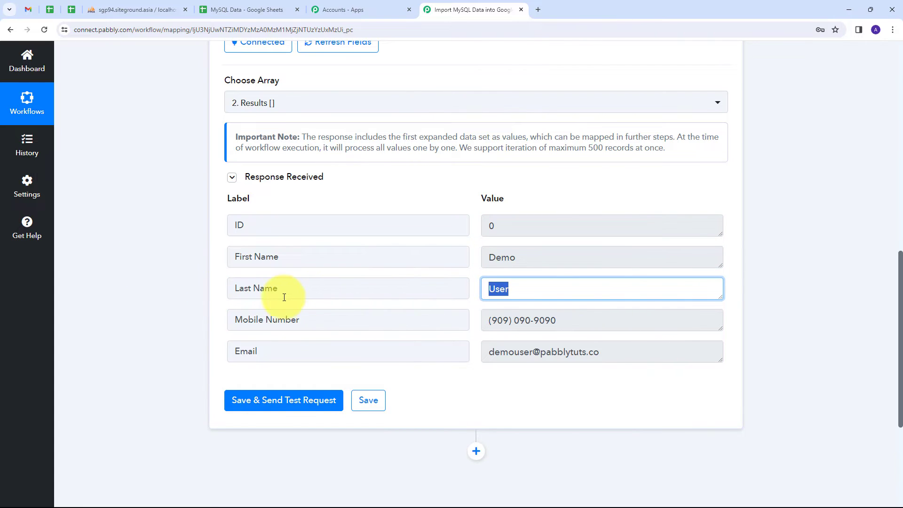
double_click(590, 320)
click(505, 360)
double_click(505, 360)
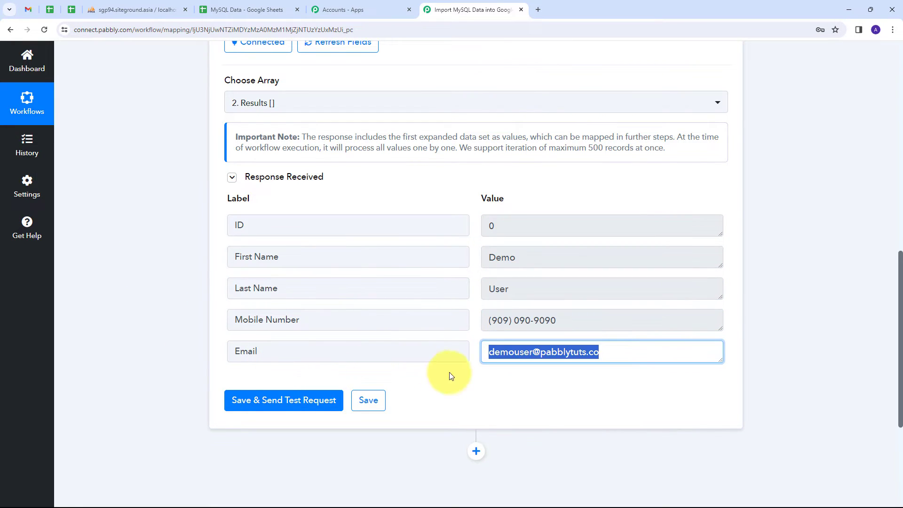
click(477, 338)
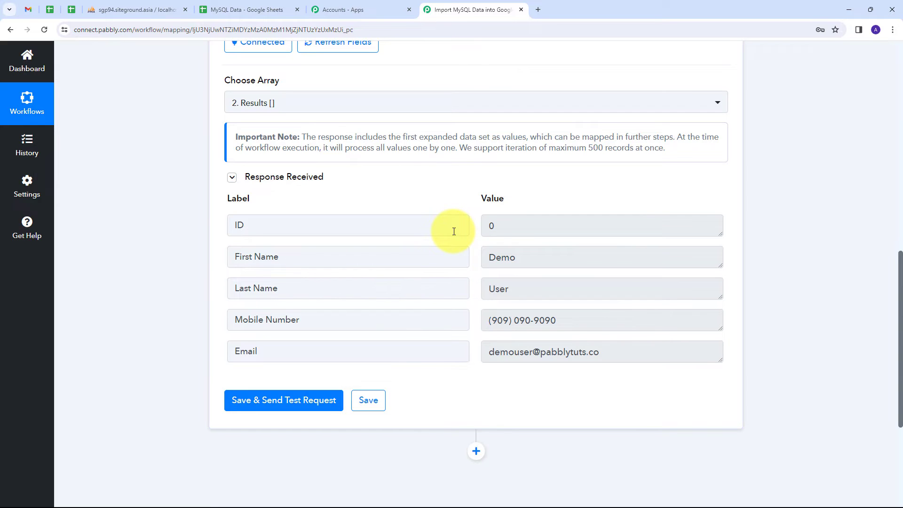
scroll(453, 230, down, 4)
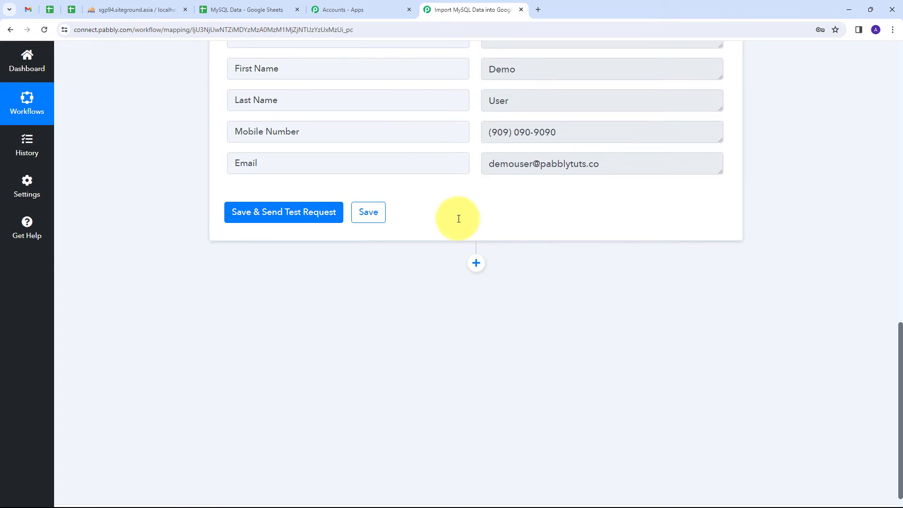
- Add a Google Sheets step after the Iterator with Add New Row as its action event, and start connecting an account
click(476, 263)
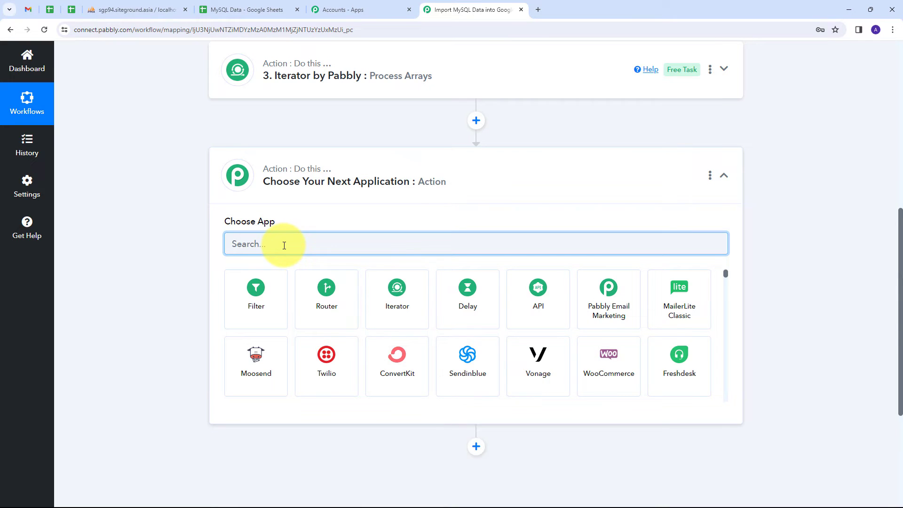
text(Google sheets)
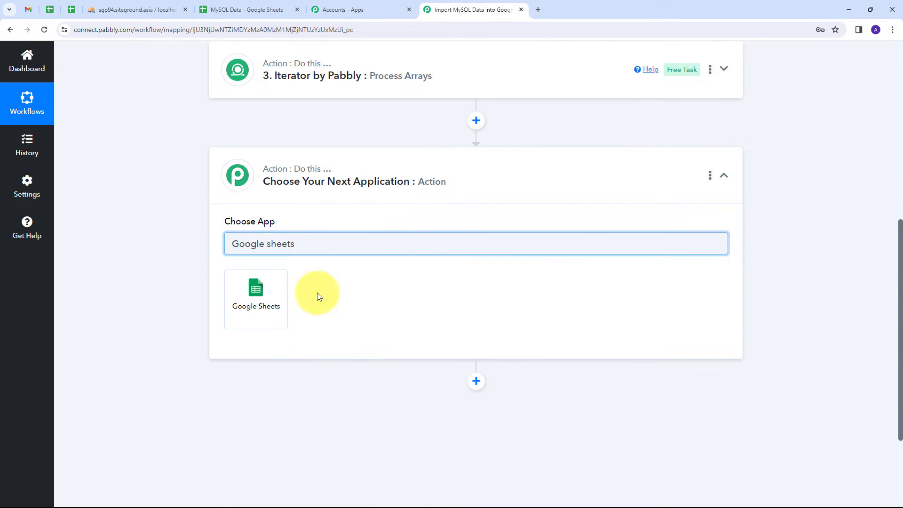
click(255, 295)
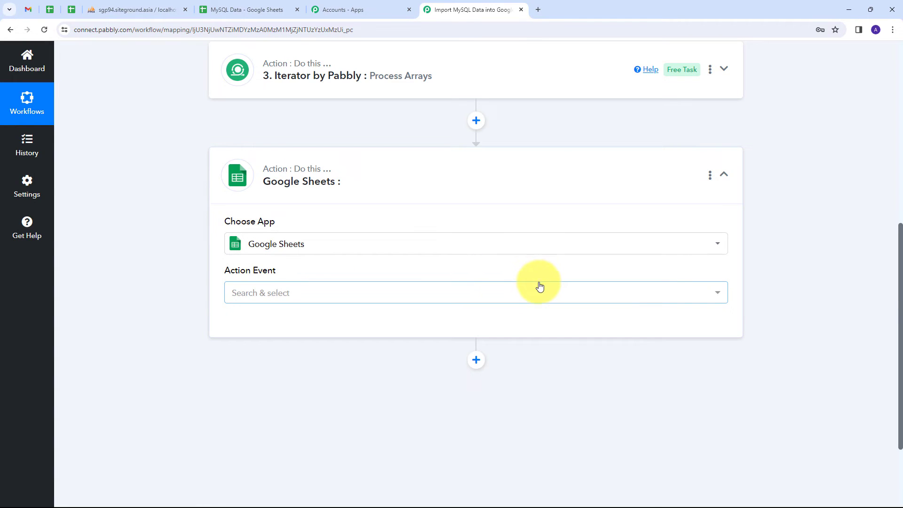
click(488, 293)
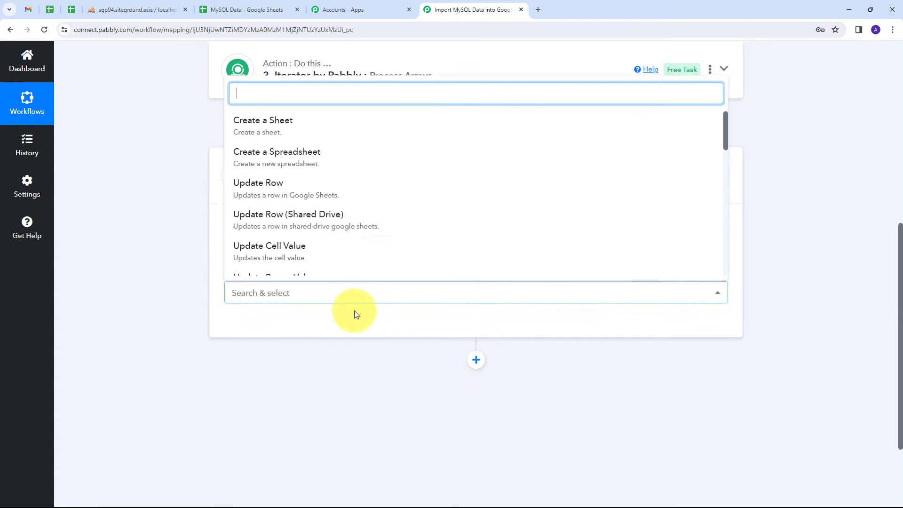
scroll(263, 226, down, 3)
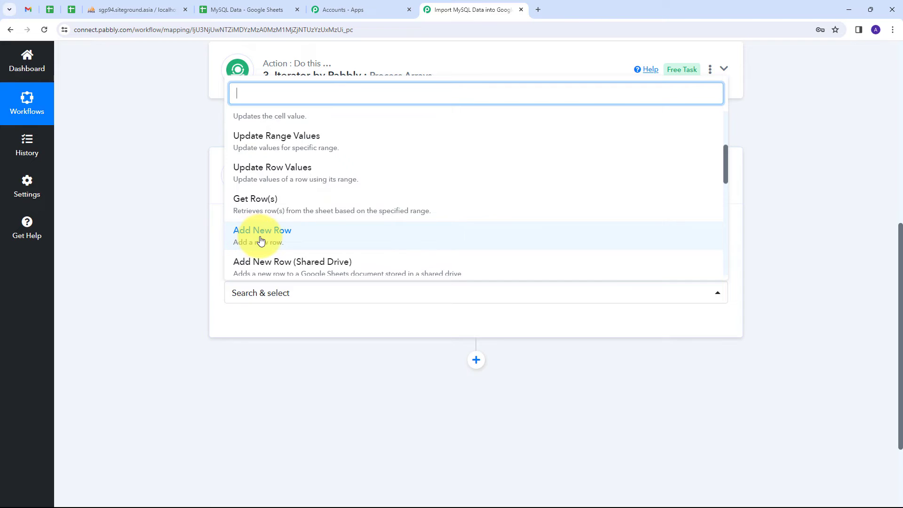
click(261, 240)
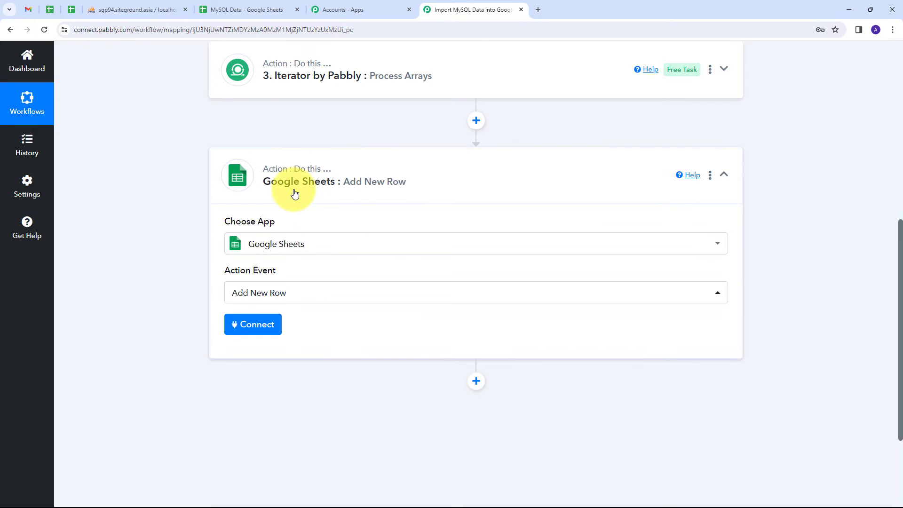
click(253, 325)
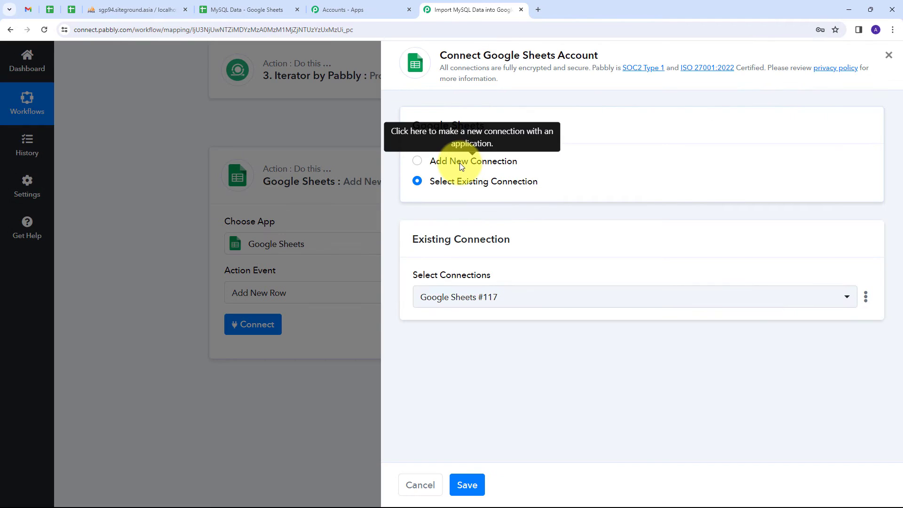
- Create a new Google Sheets connection, sign in to Google and grant Pabbly Connect Sheets access
click(460, 163)
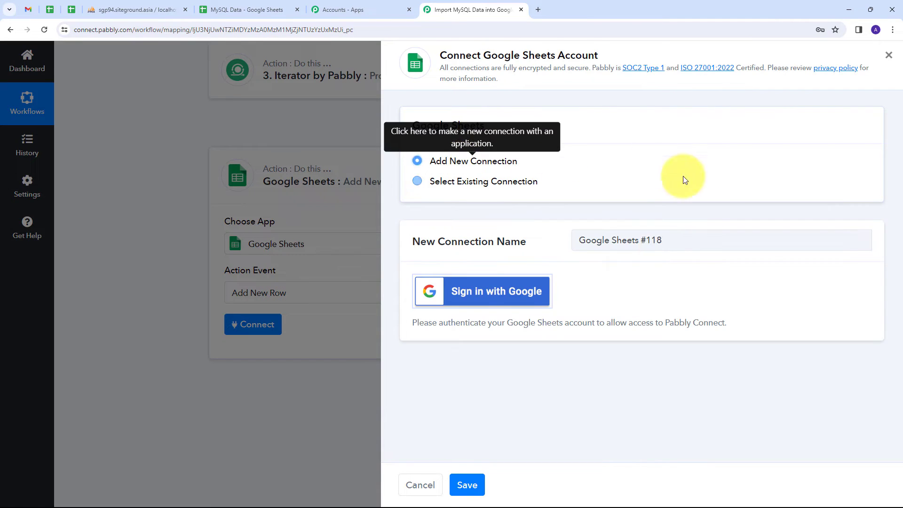
click(472, 291)
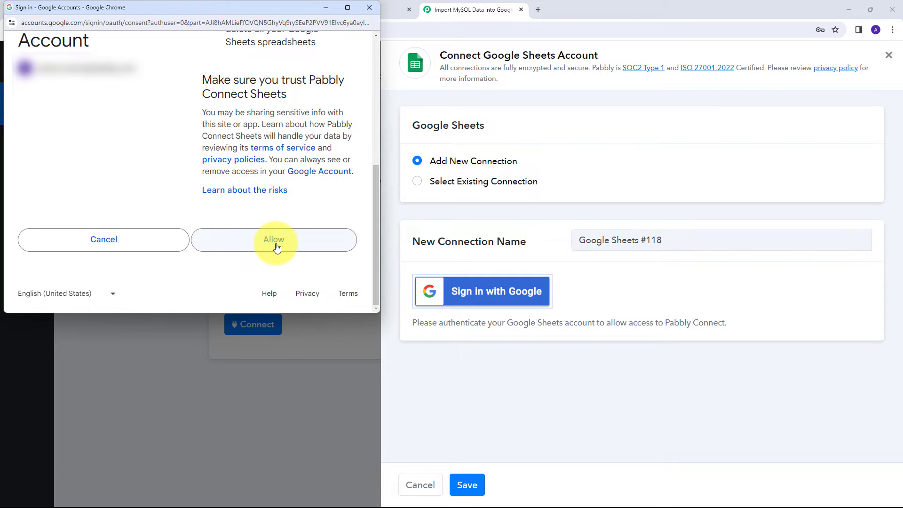
click(276, 248)
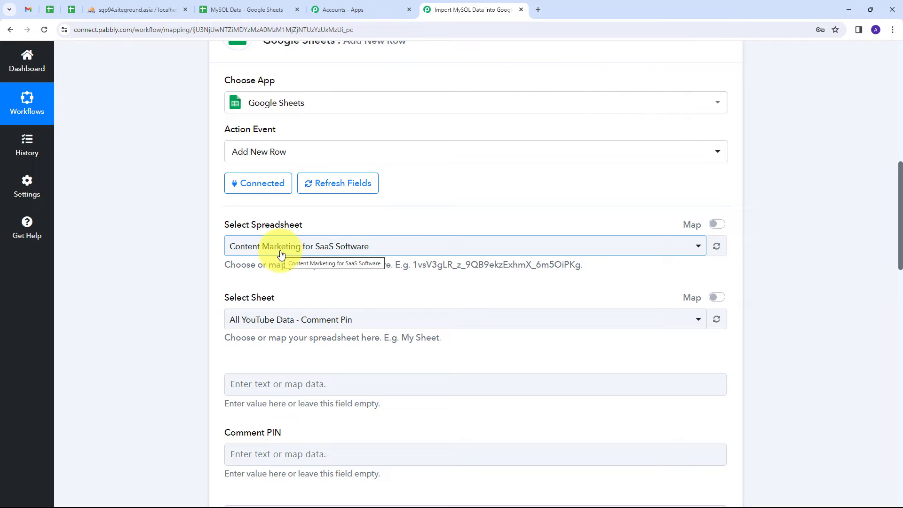
- Check the MySQL Data sheet's column headers, then target Sheet1 of the MySQL Data spreadsheet
click(233, 9)
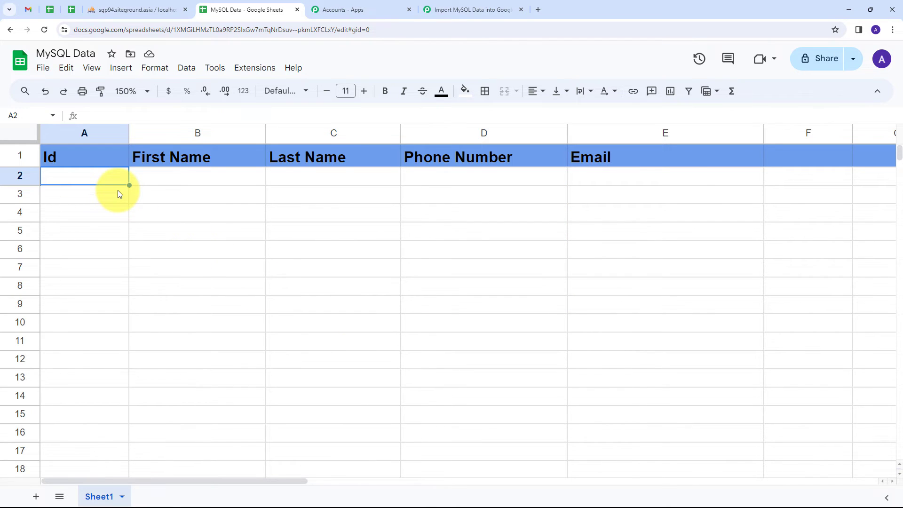
click(452, 9)
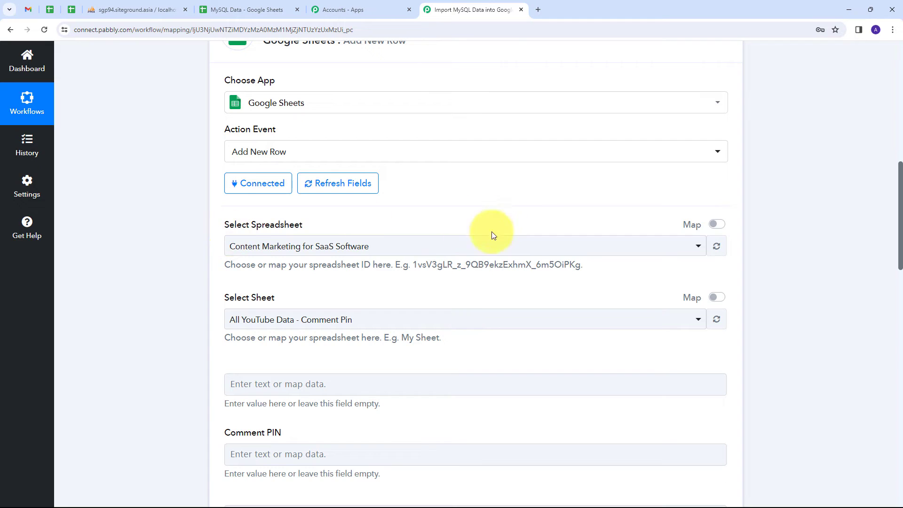
click(435, 247)
scroll(336, 308, down, 3)
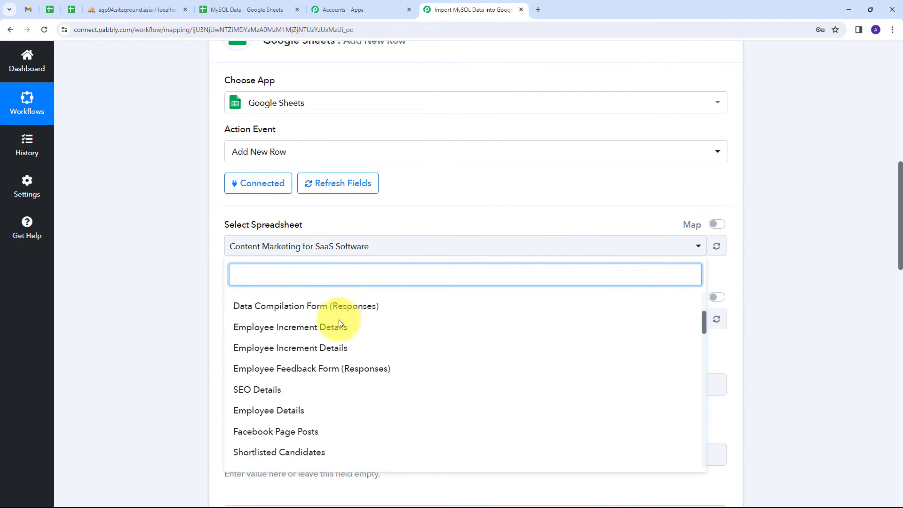
scroll(338, 322, up, 3)
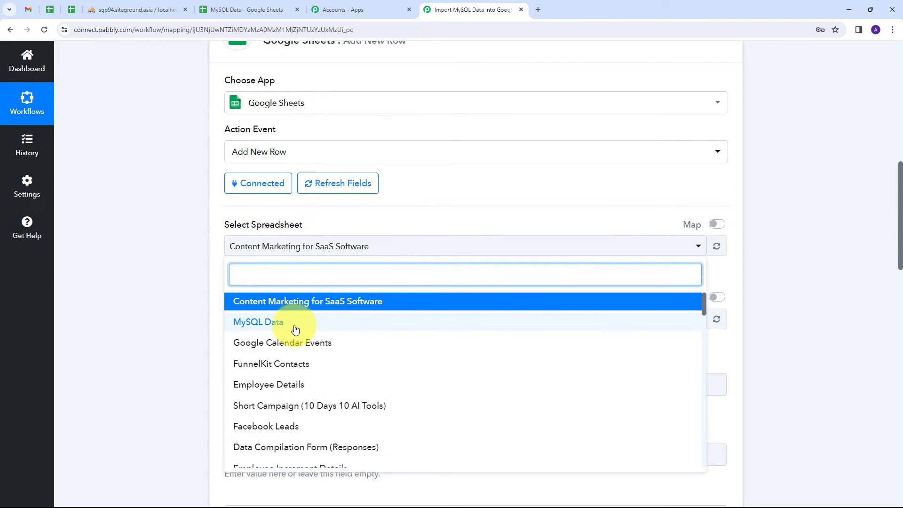
click(269, 328)
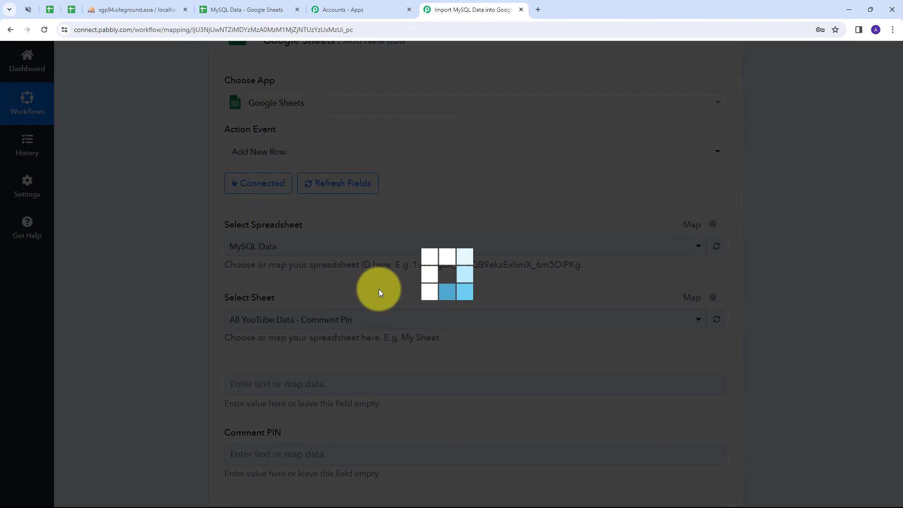
scroll(379, 292, down, 6)
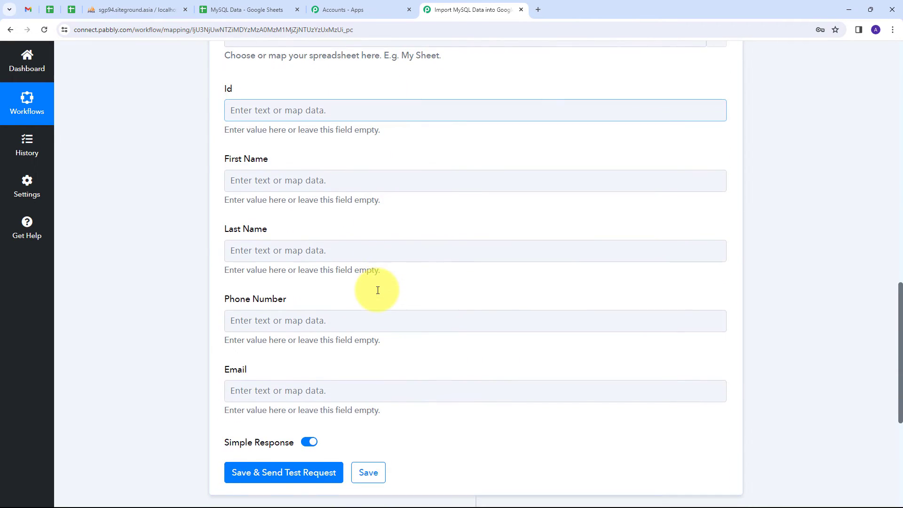
click(377, 290)
scroll(377, 290, up, 1)
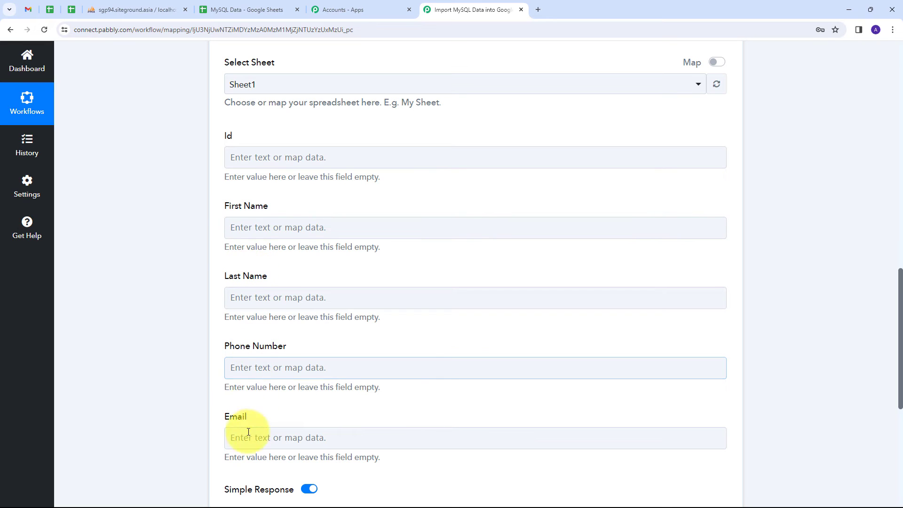
- Map the Iterator's ID, First Name and Last Name into the Id, First Name and Last Name fields
click(262, 159)
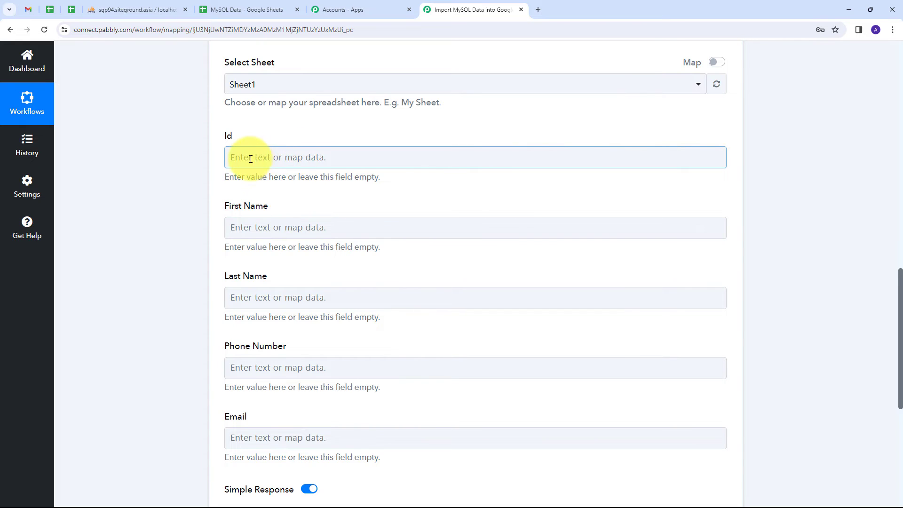
click(243, 158)
click(362, 319)
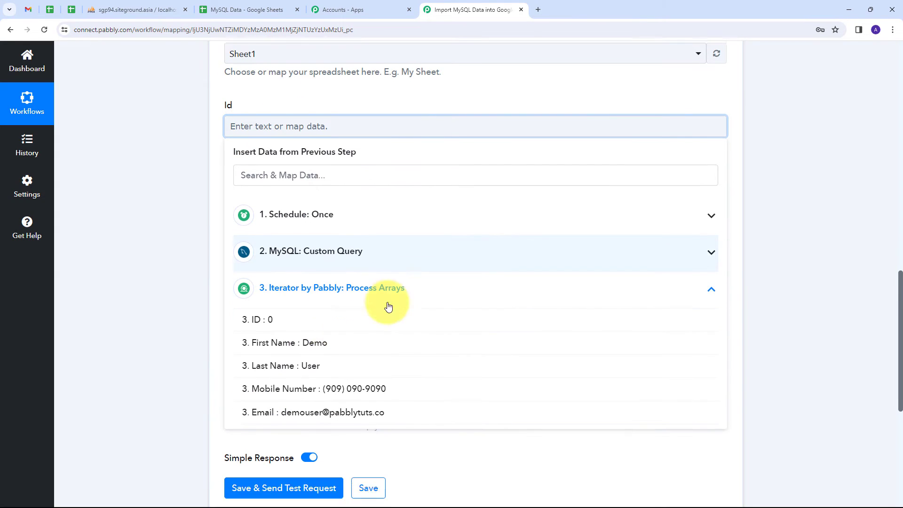
click(268, 305)
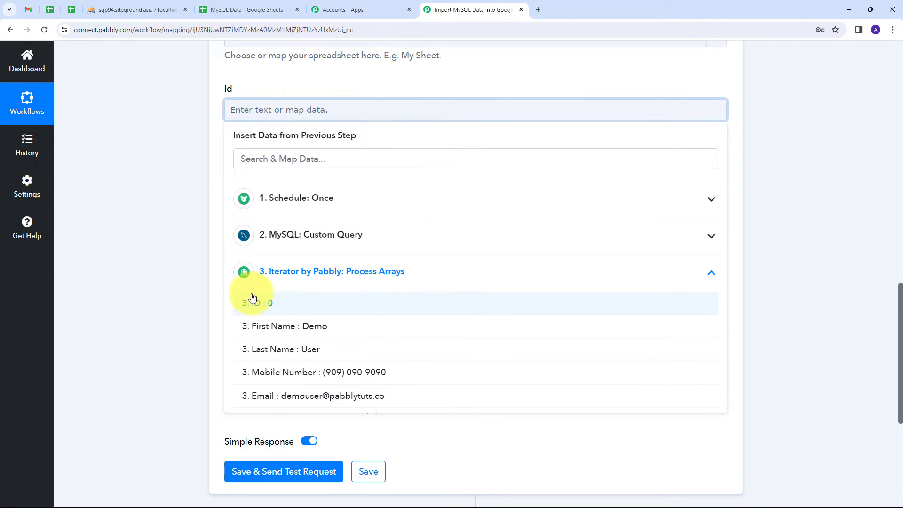
scroll(320, 164, down, 1)
click(250, 140)
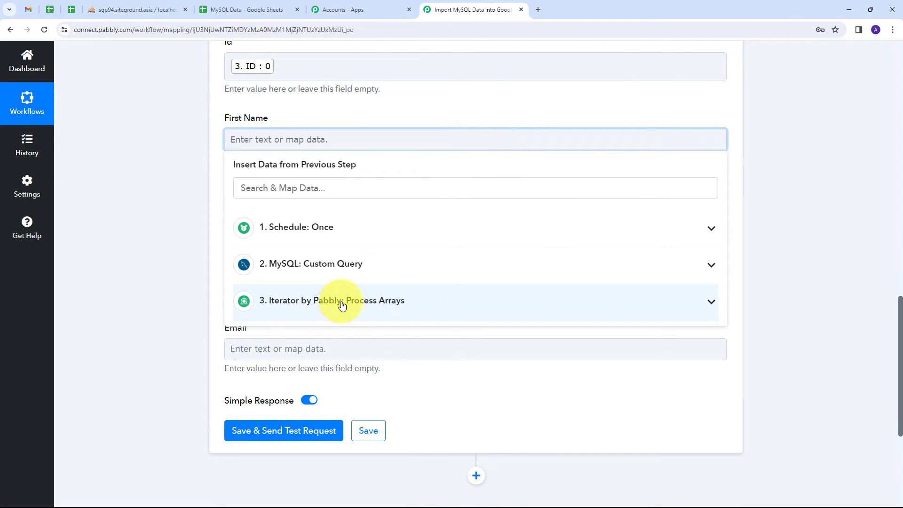
click(342, 305)
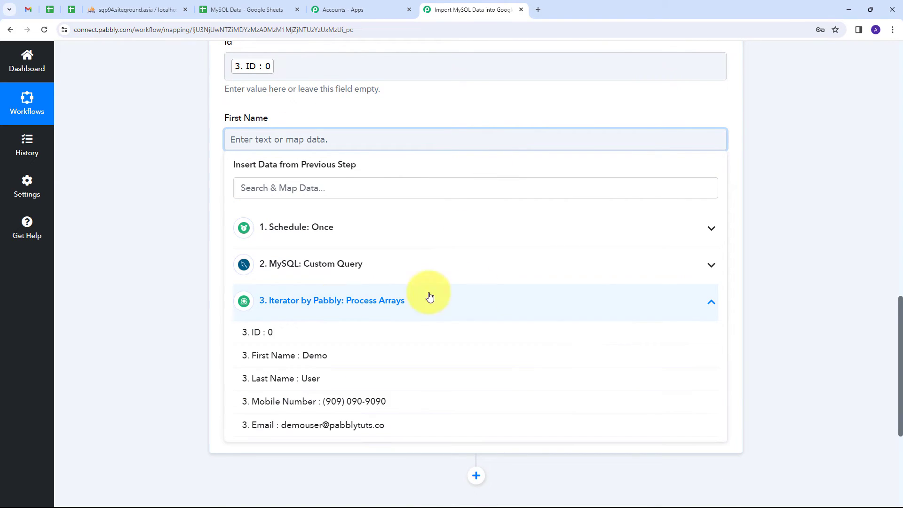
click(310, 362)
scroll(259, 201, down, 1)
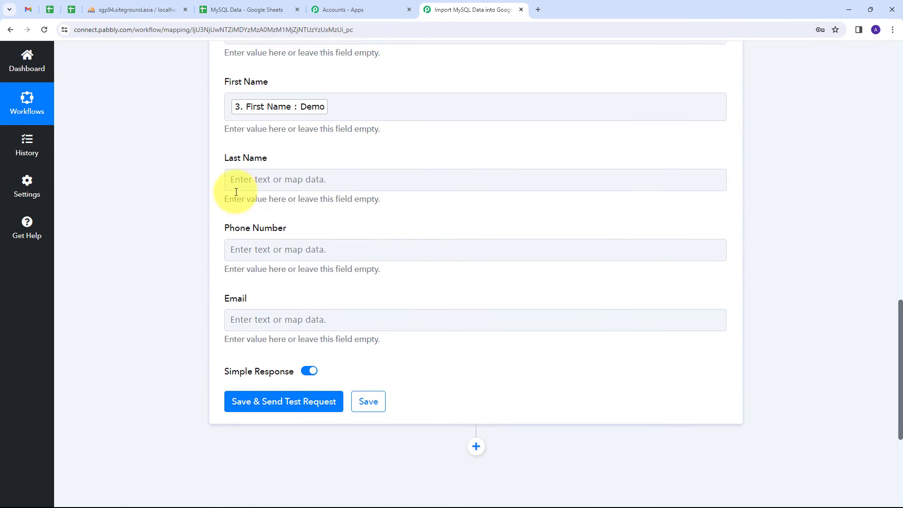
click(240, 171)
click(302, 331)
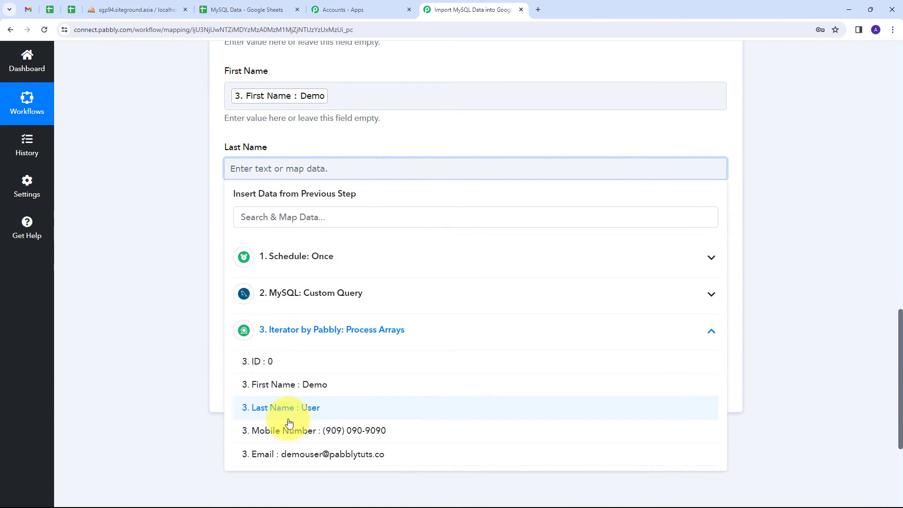
click(306, 410)
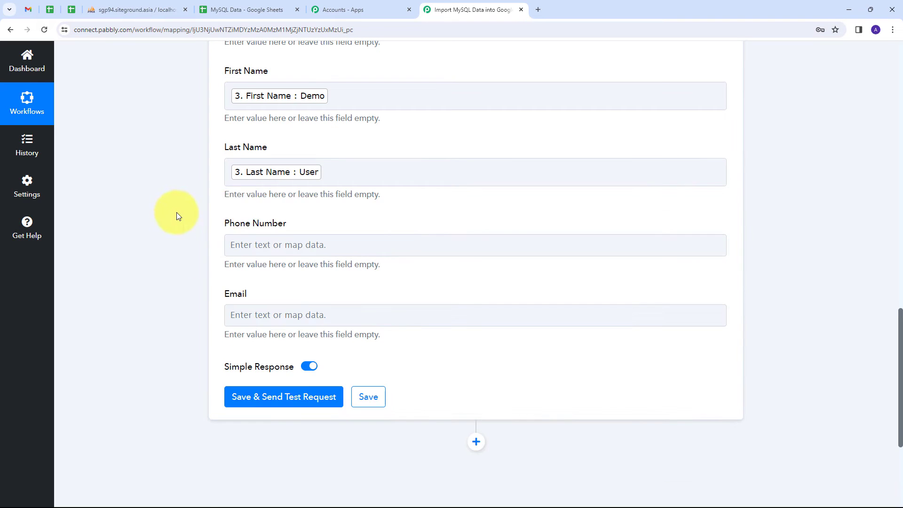
- Map the Iterator's Mobile Number into Phone Number and its Email into Email
scroll(302, 214, down, 1)
click(244, 198)
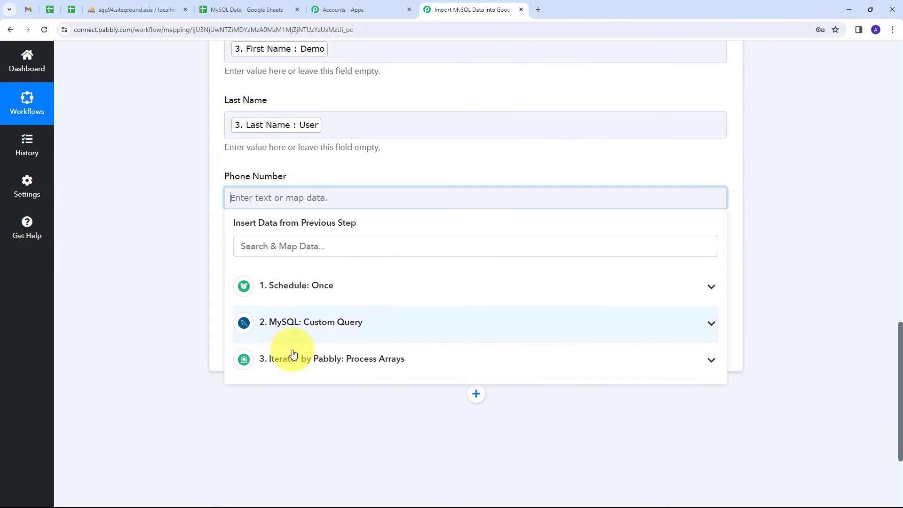
click(402, 361)
click(355, 466)
click(150, 181)
scroll(245, 207, down, 2)
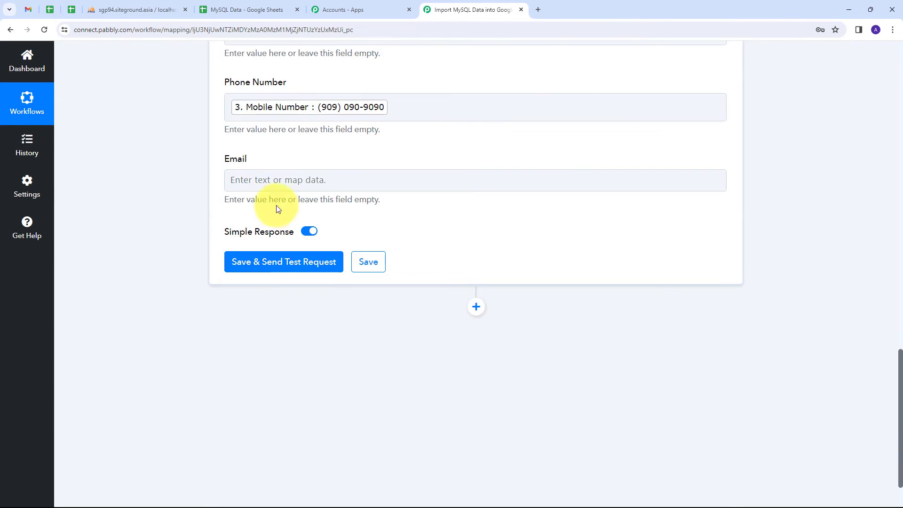
click(252, 178)
click(352, 343)
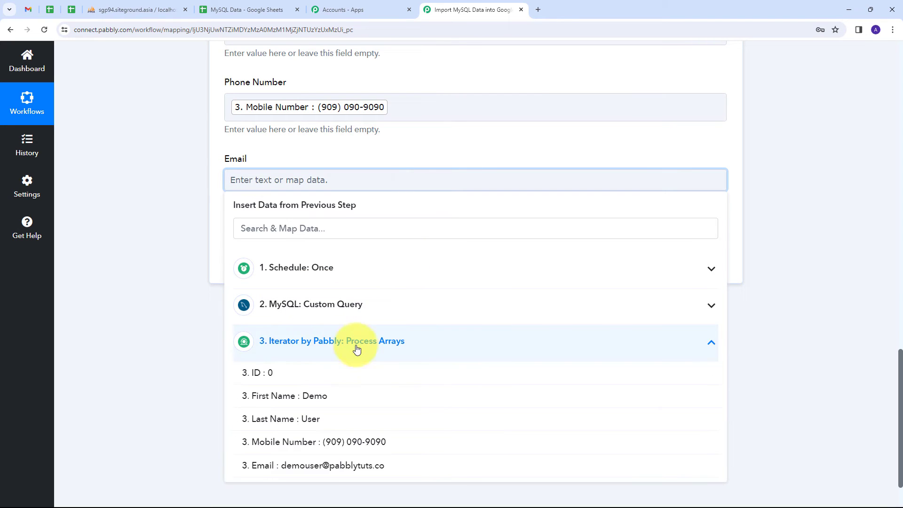
click(376, 464)
click(170, 154)
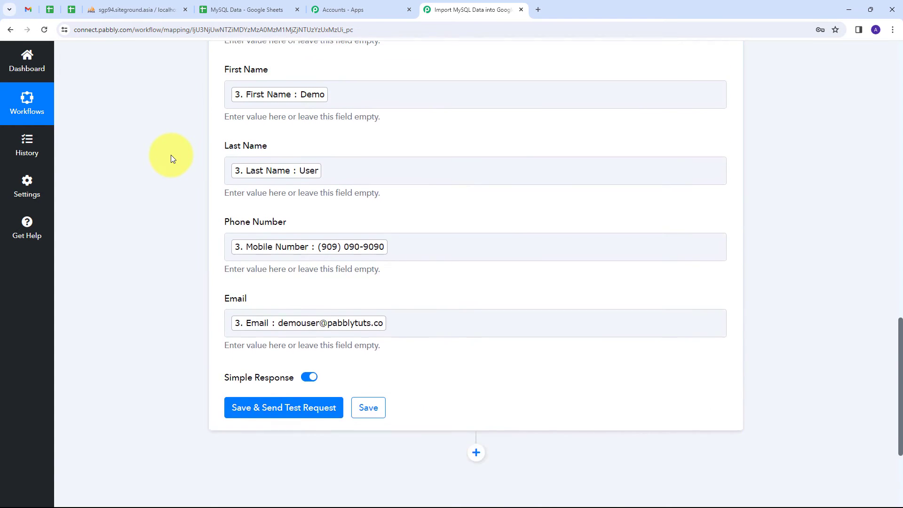
scroll(171, 155, up, 5)
scroll(171, 154, down, 3)
scroll(171, 154, down, 3)
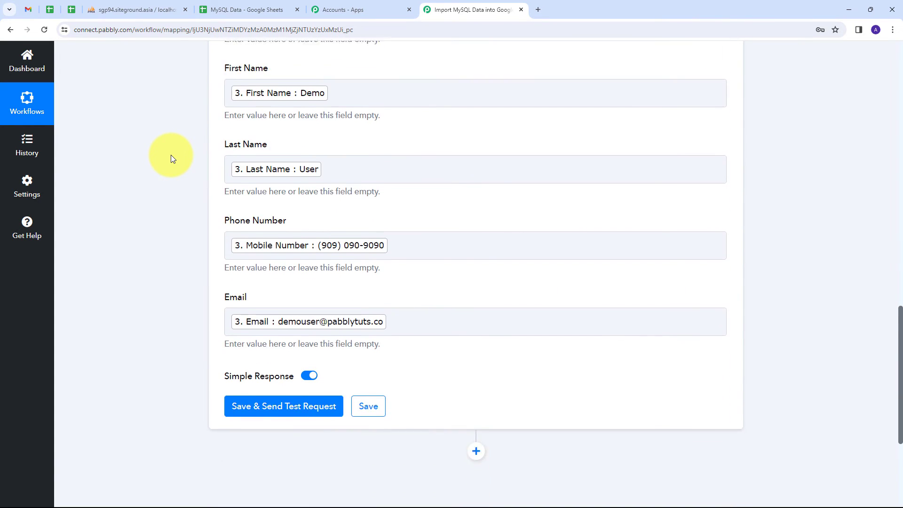
scroll(238, 373, down, 1)
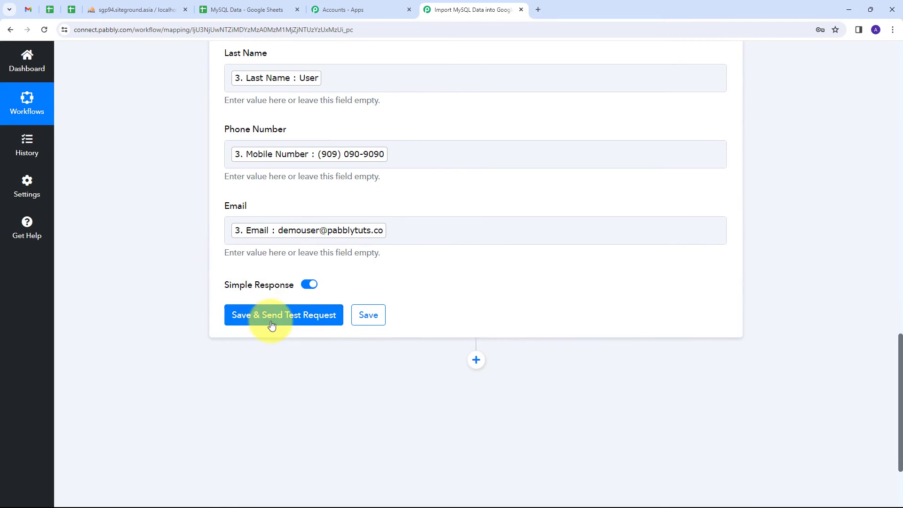
- Save and send a test request, review the response, then view the MySQL Data sheet
click(271, 322)
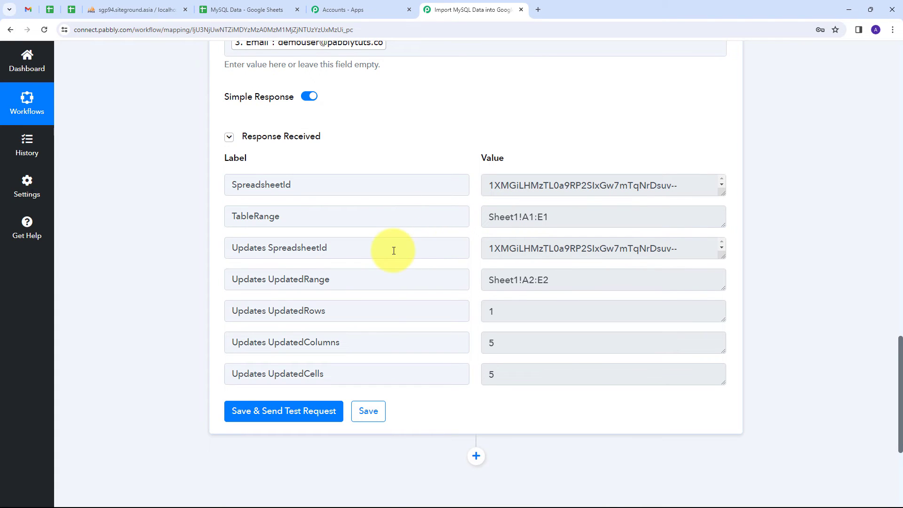
scroll(429, 237, down, 1)
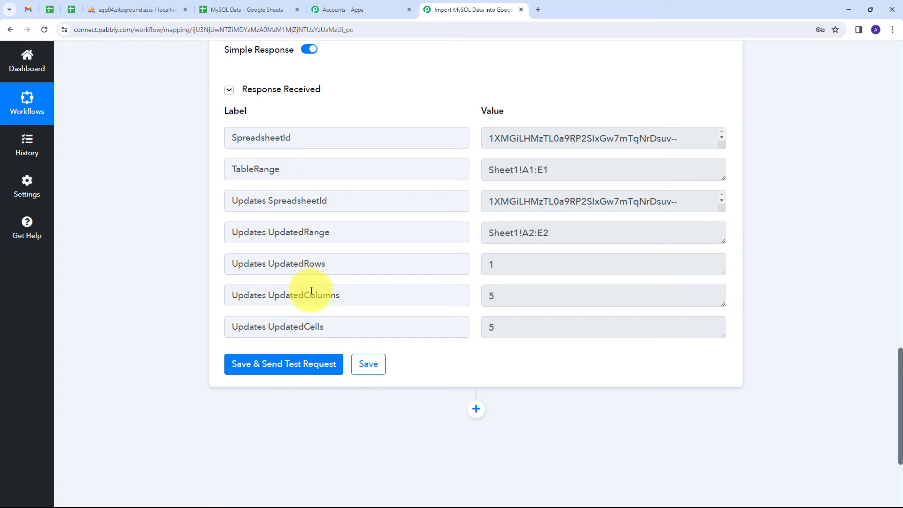
click(87, 200)
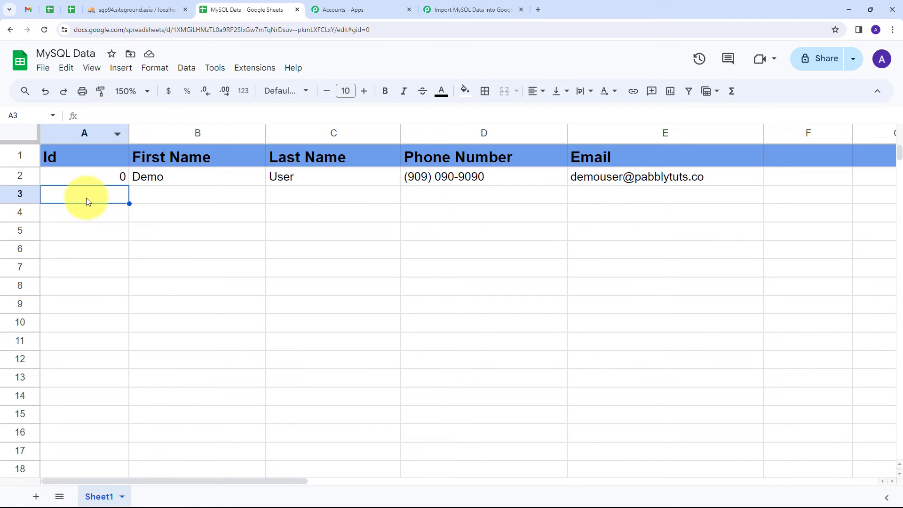
- Inspect the Id, names, phone number and email in row 2, then return to the Pabbly workflow
click(2, 177)
click(63, 196)
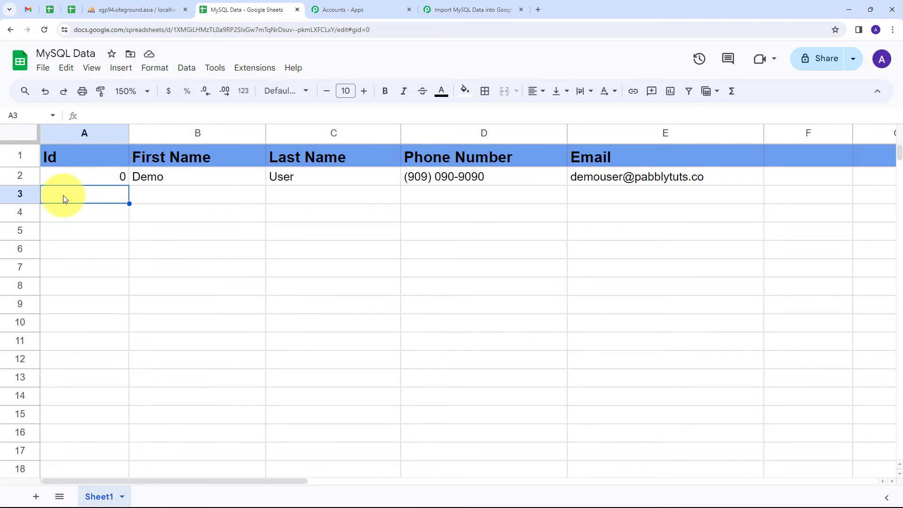
click(79, 172)
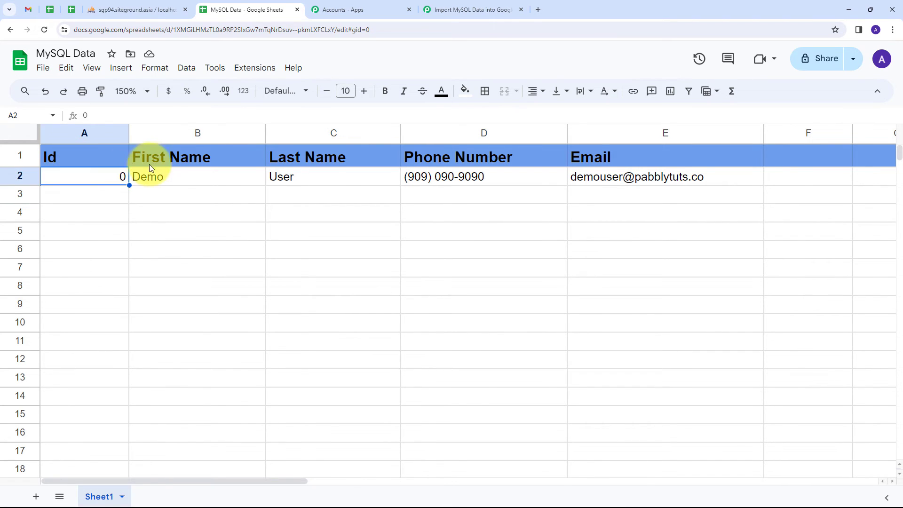
click(173, 177)
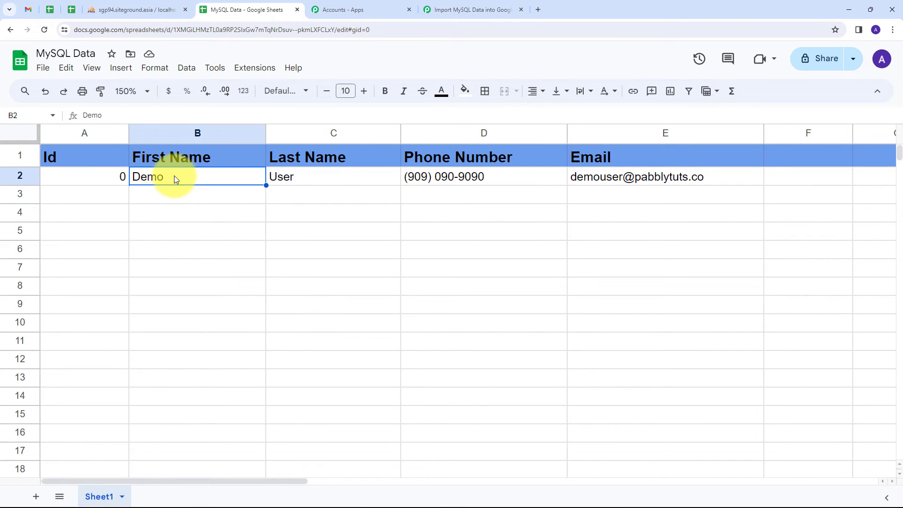
click(305, 181)
click(511, 179)
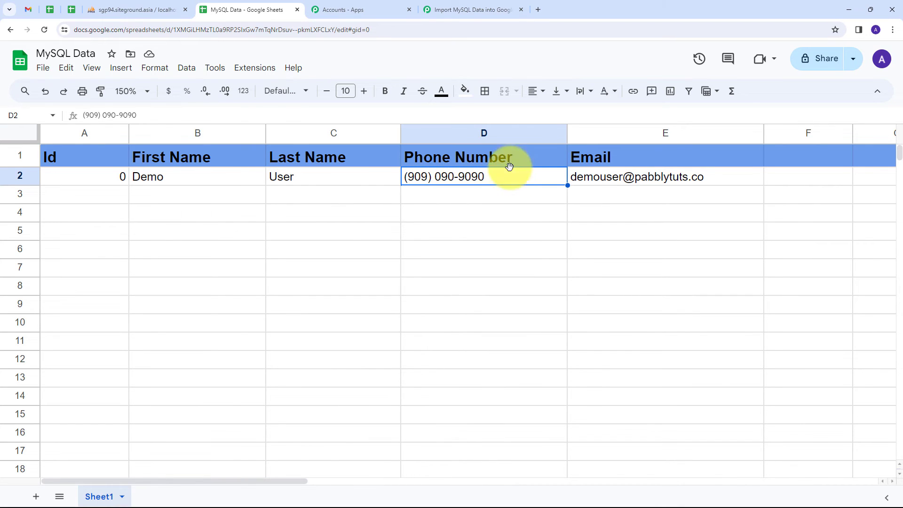
click(610, 186)
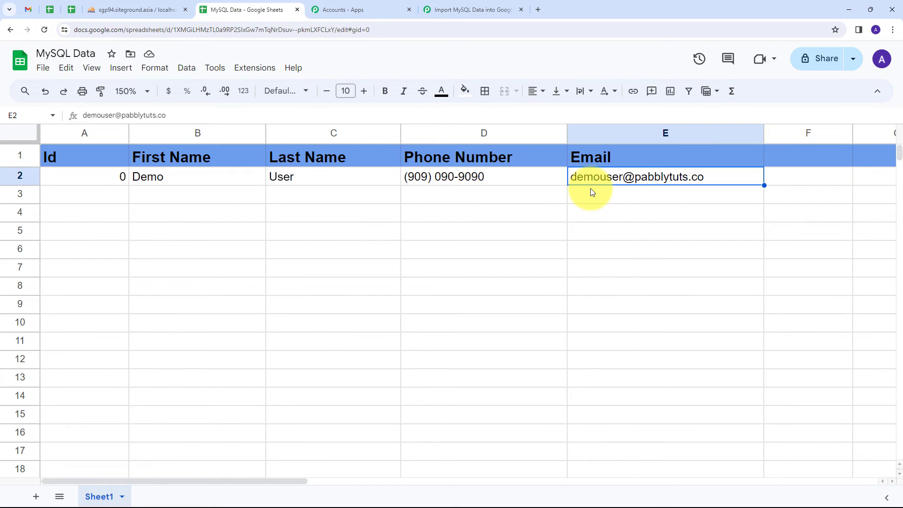
click(226, 195)
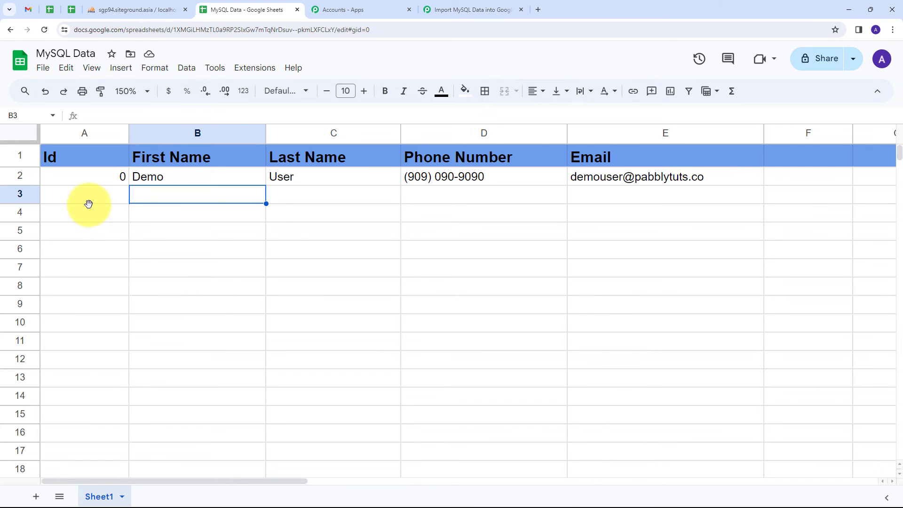
click(475, 10)
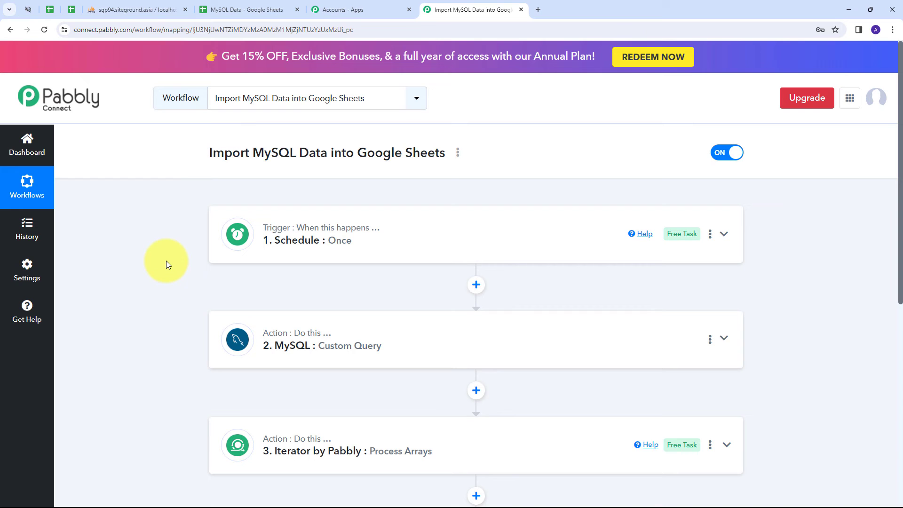
scroll(162, 257, down, 2)
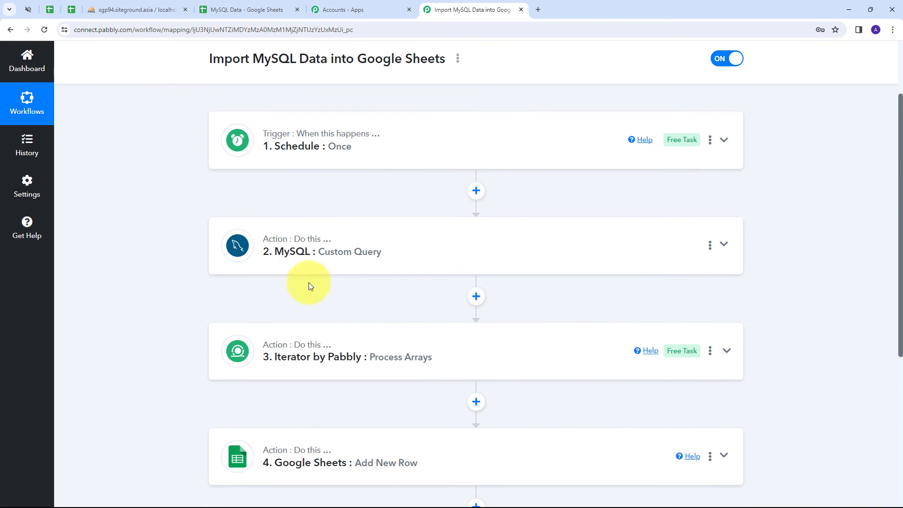
scroll(202, 256, down, 2)
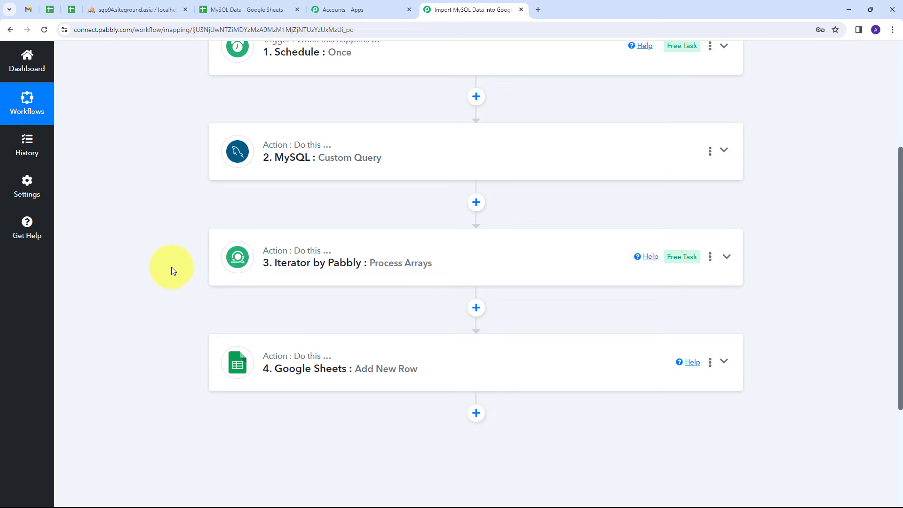
scroll(171, 267, up, 4)
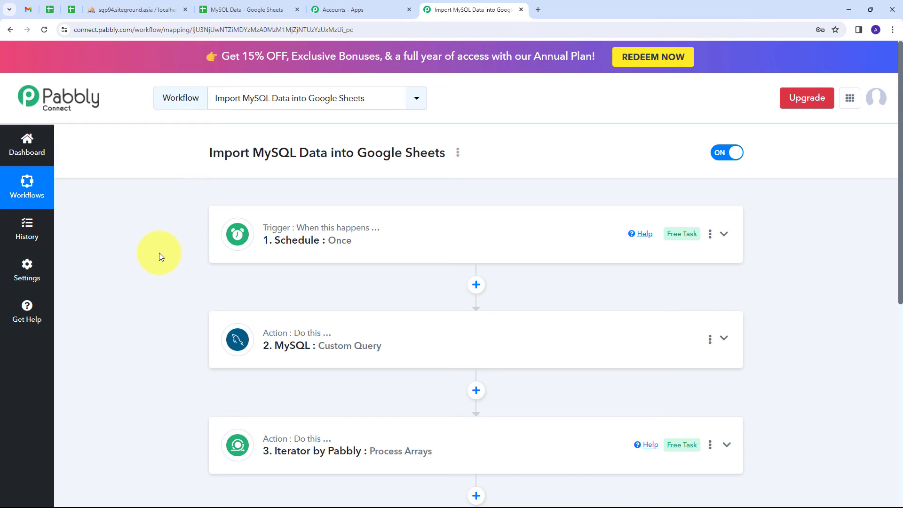
scroll(159, 252, down, 3)
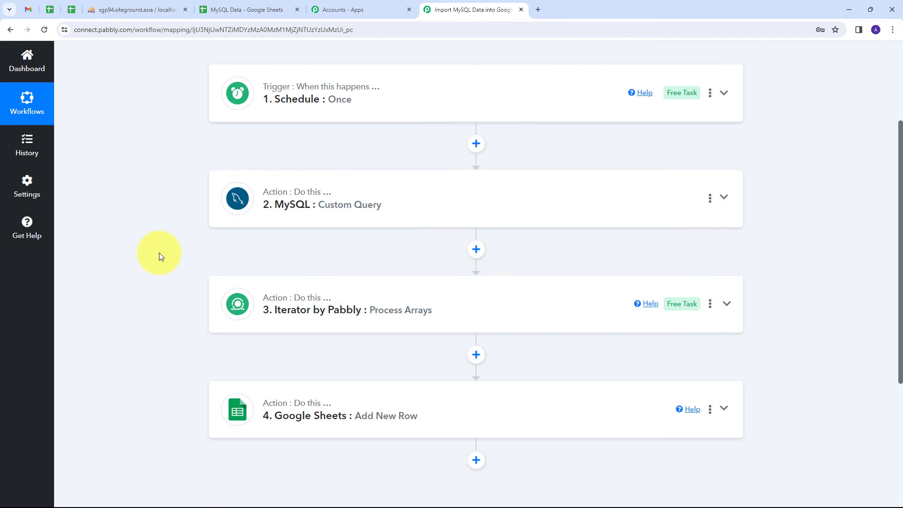
scroll(158, 253, up, 2)
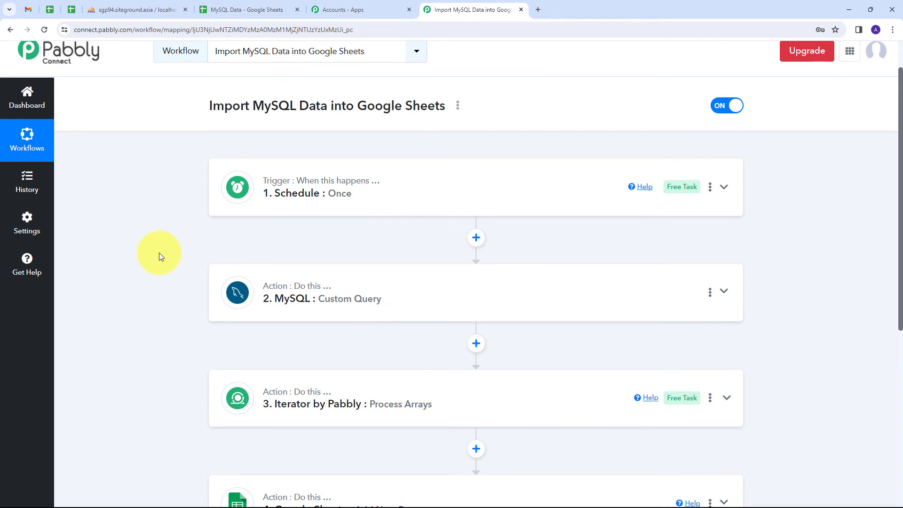
scroll(159, 256, down, 1)
scroll(158, 257, down, 1)
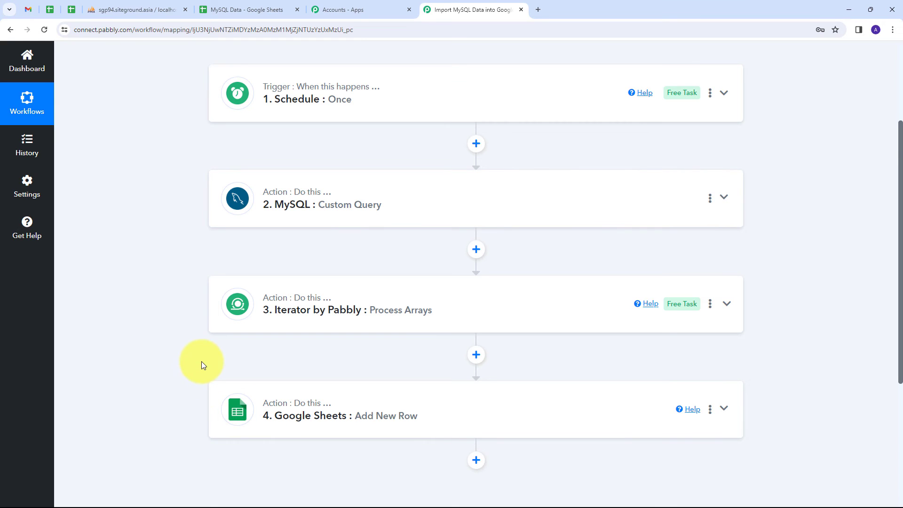
scroll(180, 333, up, 1)
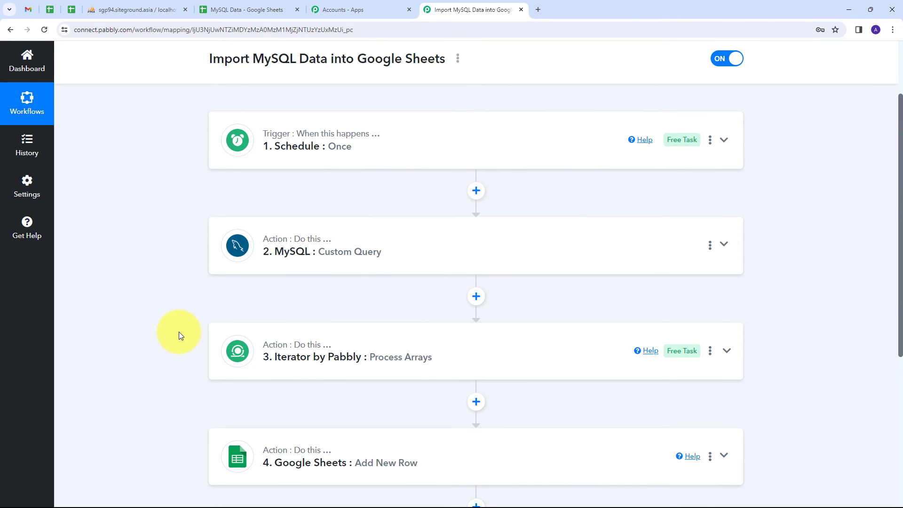
scroll(326, 149, down, 1)
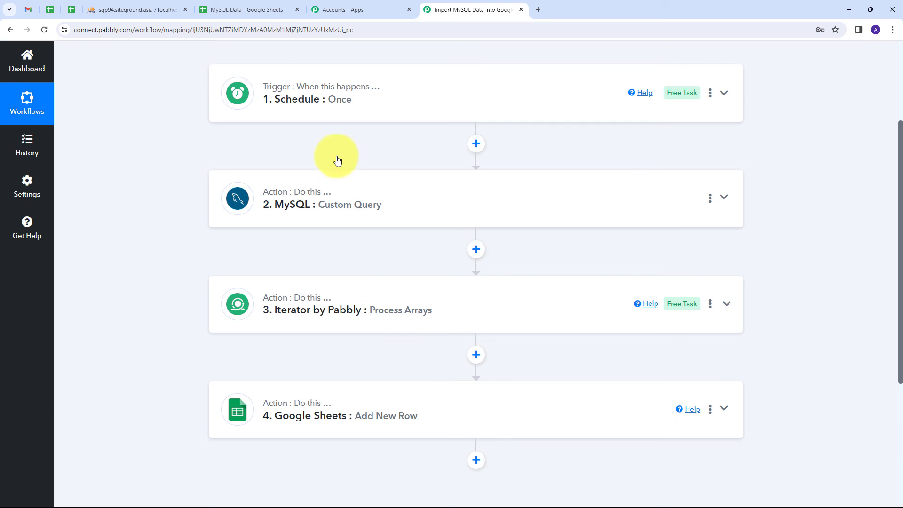
- Check that the MySQL Data sheet holds all four contacts in rows 2–5, then return to the workflow
click(247, 10)
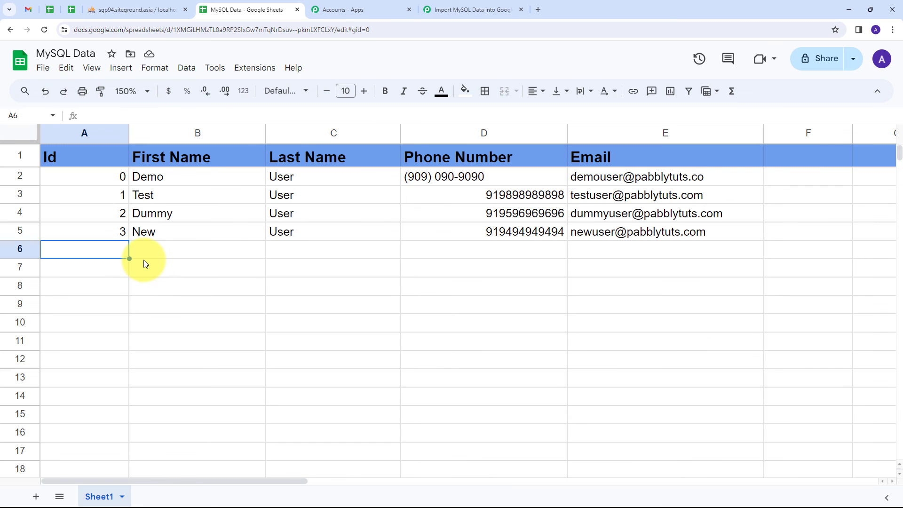
click(451, 10)
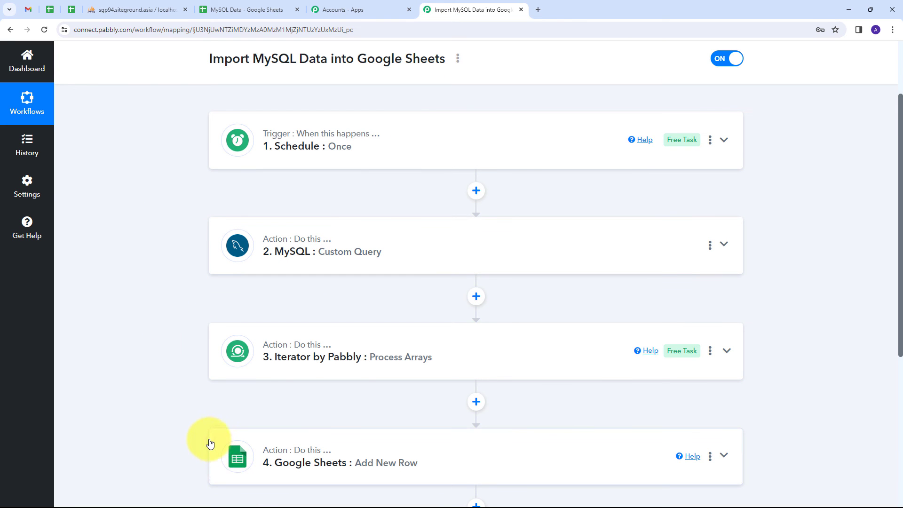
scroll(171, 221, up, 1)
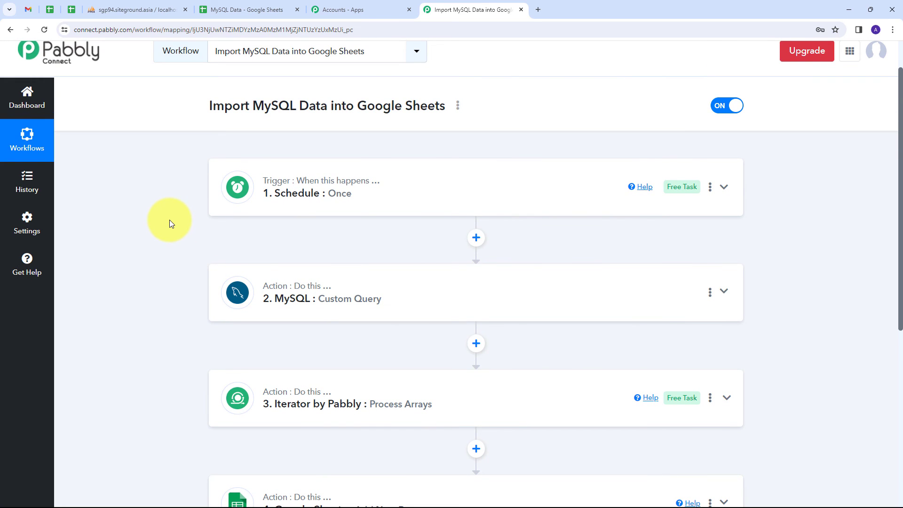
scroll(171, 210, up, 1)
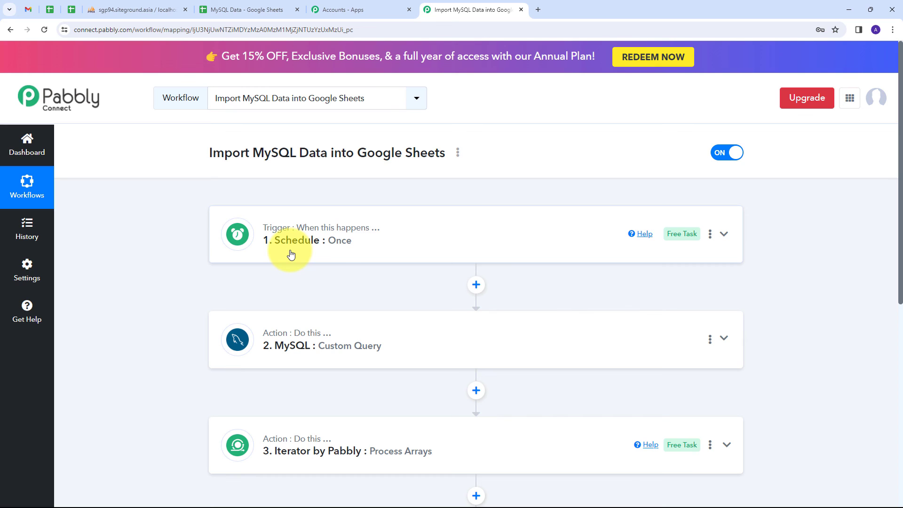
scroll(183, 226, down, 2)
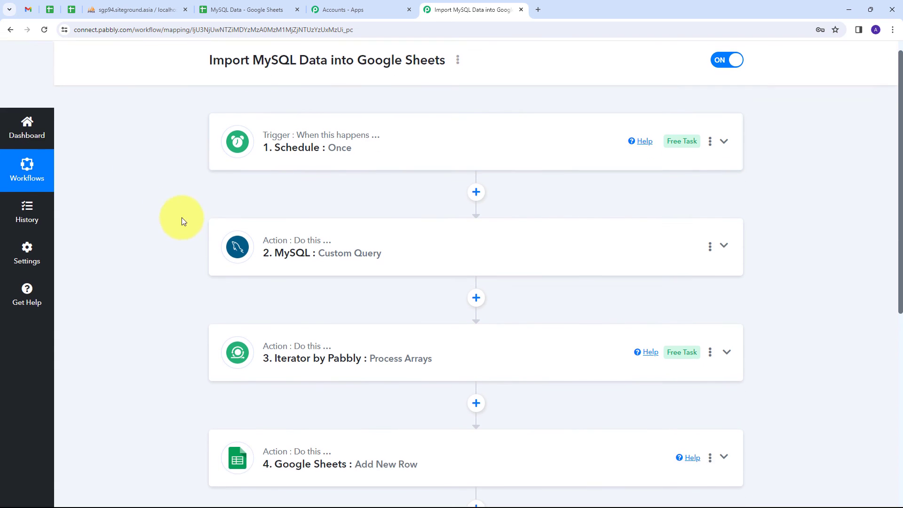
scroll(194, 224, down, 1)
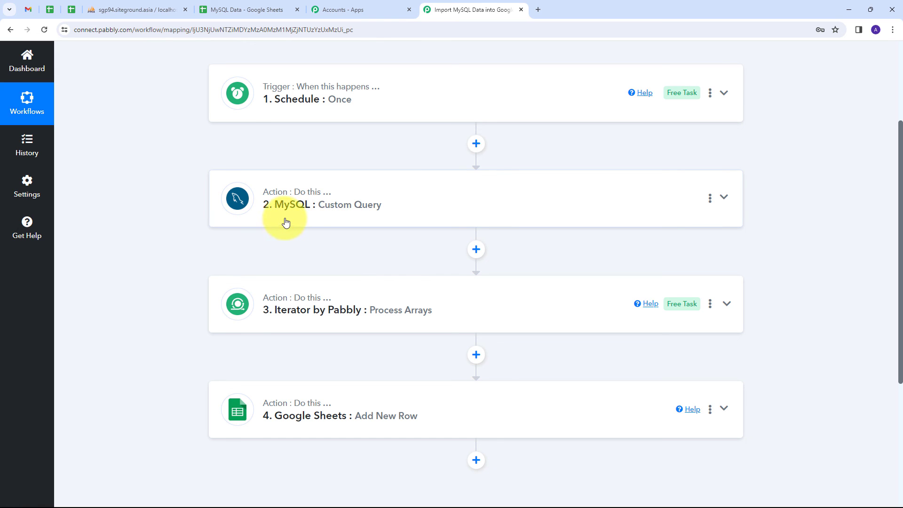
scroll(245, 188, down, 2)
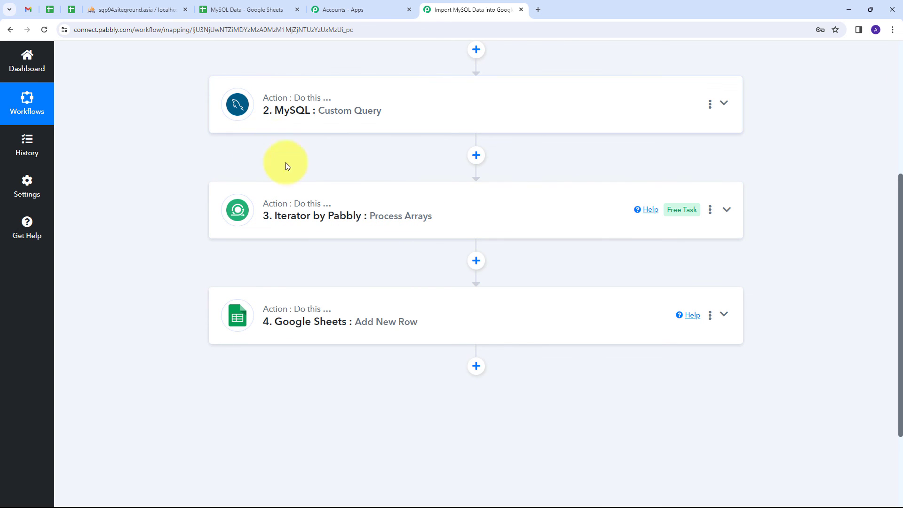
scroll(294, 176, down, 1)
scroll(297, 182, down, 1)
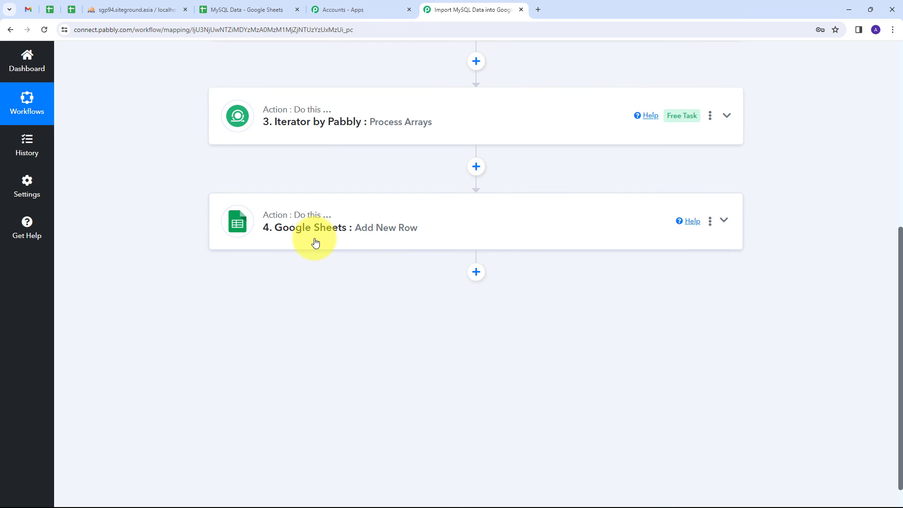
scroll(131, 230, up, 6)
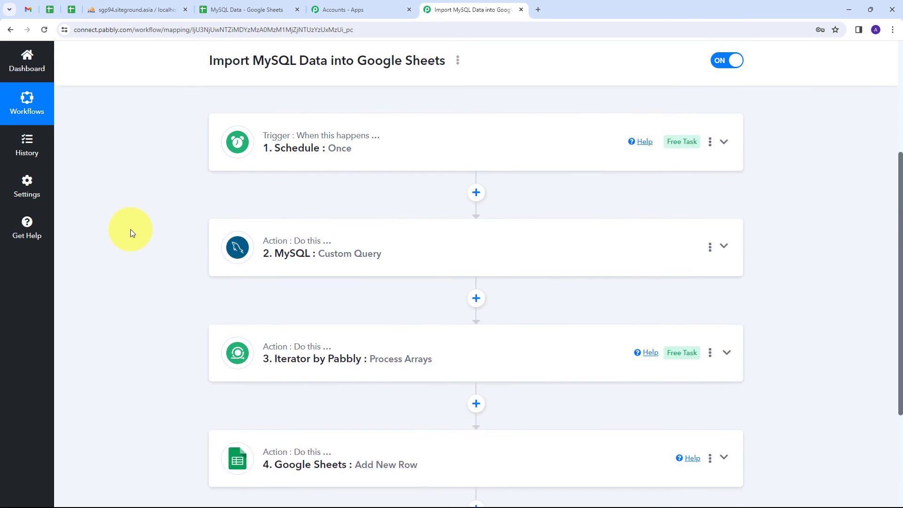
scroll(147, 230, down, 1)
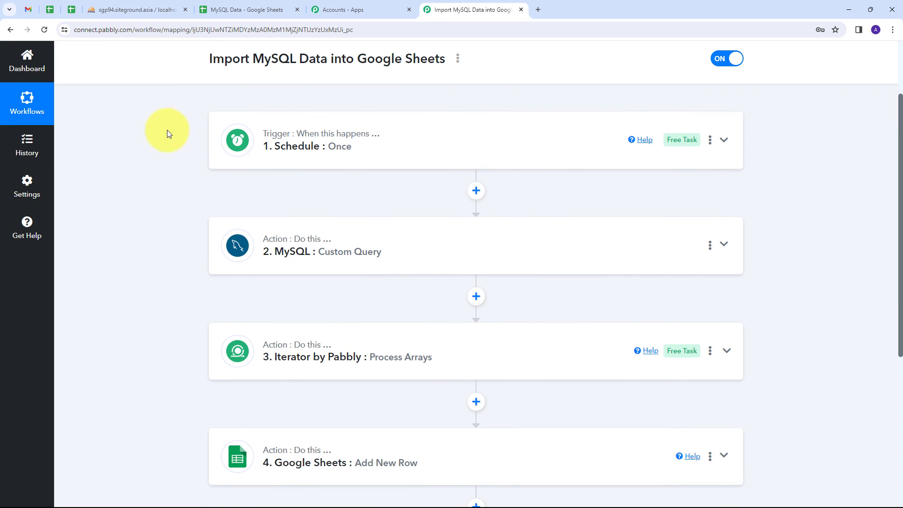